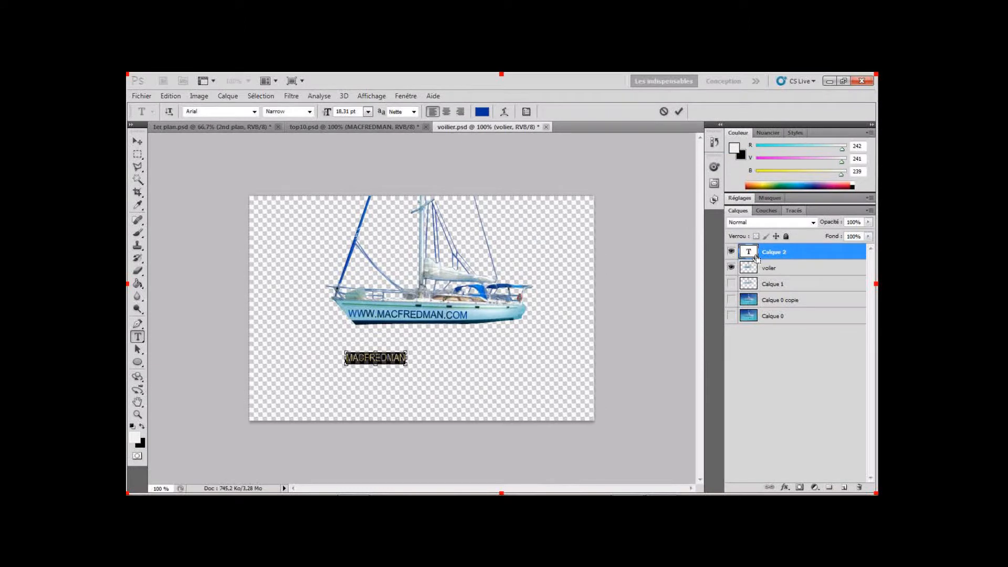
# Step: Duplicate the MACFREDMAN text layer and recolour the copy's text #001519, sampled from the boat's dark hull edge
pyautogui.click(754, 253)
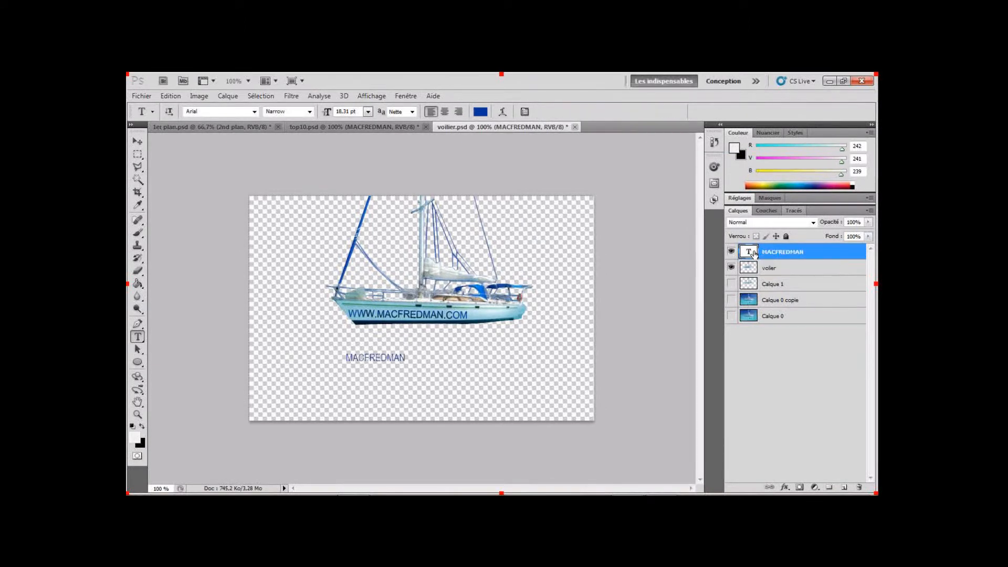
pyautogui.hotkey('ctrl', 'j')
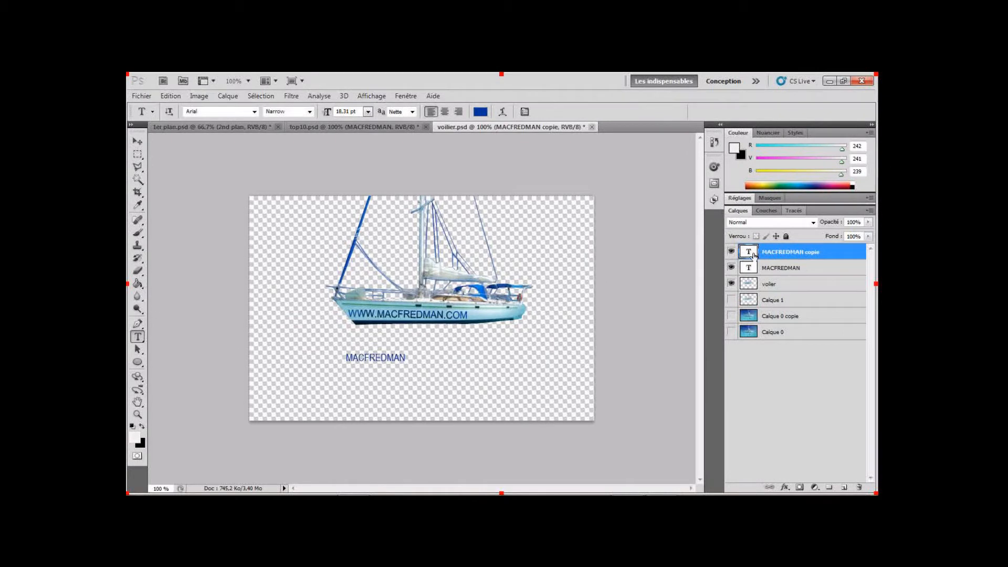
pyautogui.doubleClick(752, 255)
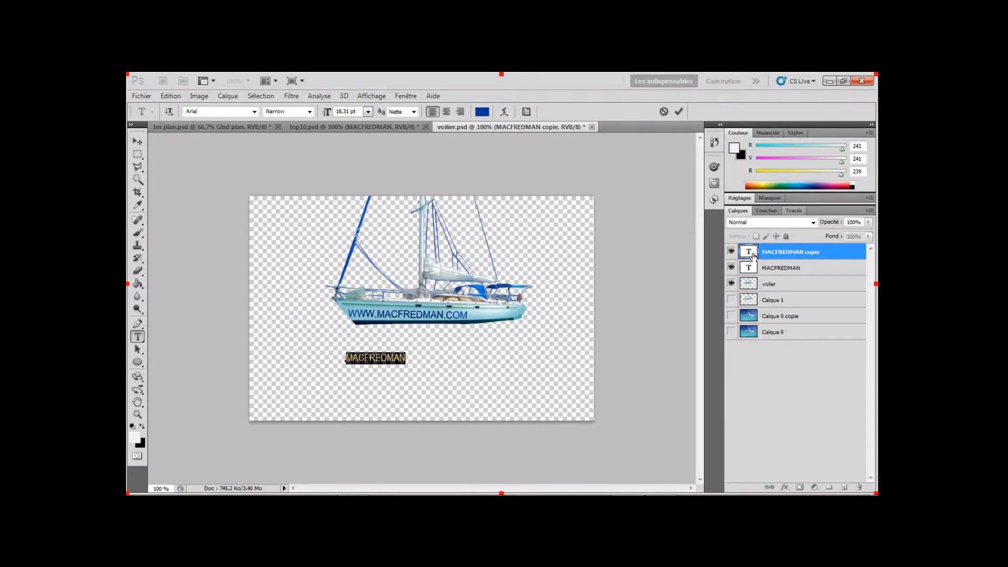
pyautogui.click(481, 112)
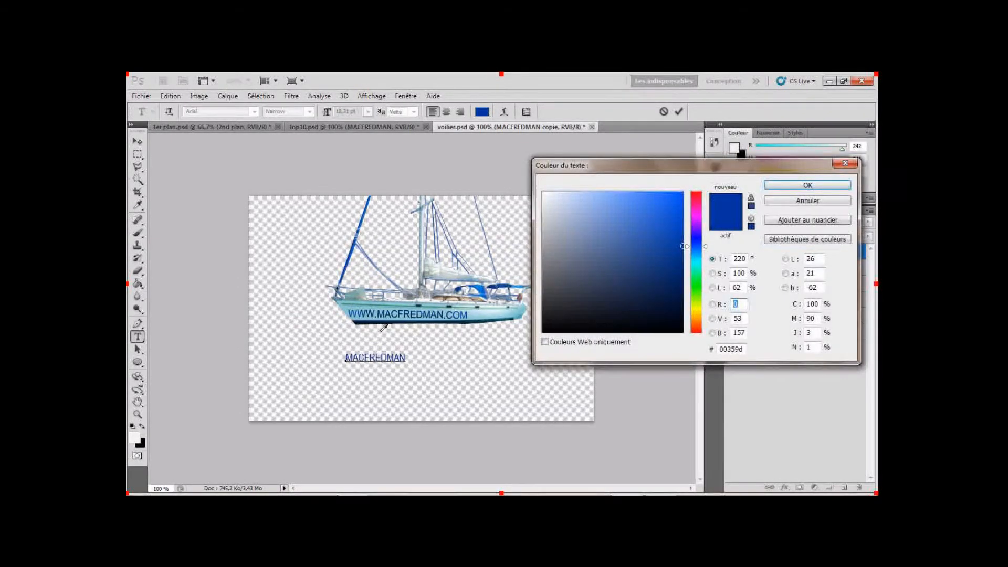
pyautogui.click(361, 324)
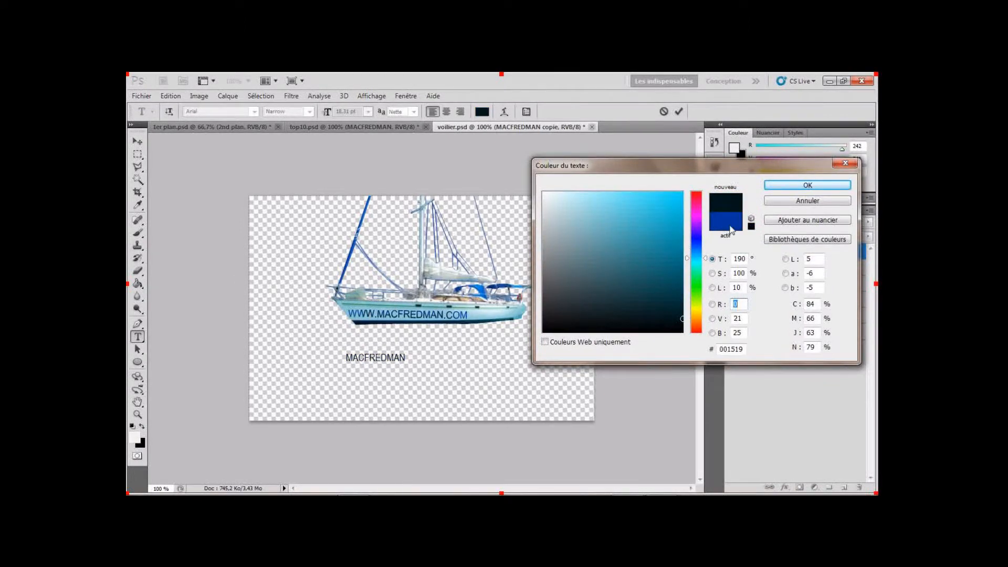
pyautogui.click(779, 187)
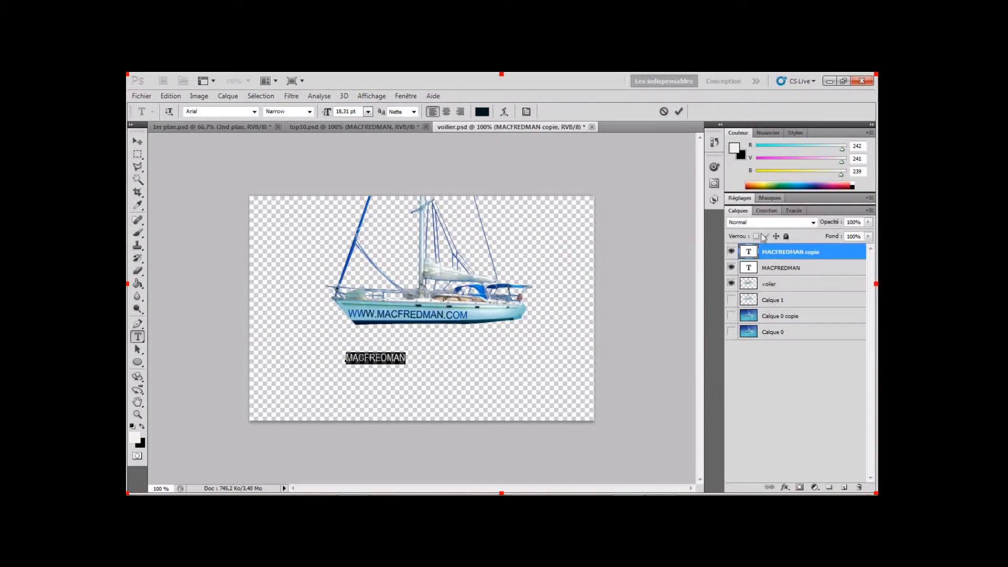
pyautogui.click(809, 252)
# Step: Rasterize both MACFREDMAN text layers, the dark copy and the blue original beneath it
pyautogui.rightClick(794, 256)
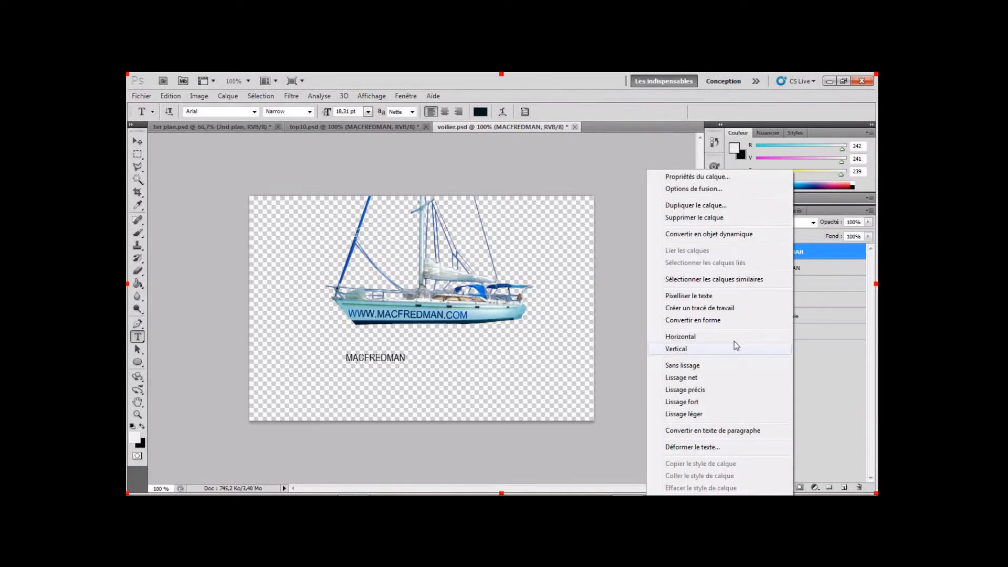
pyautogui.click(718, 295)
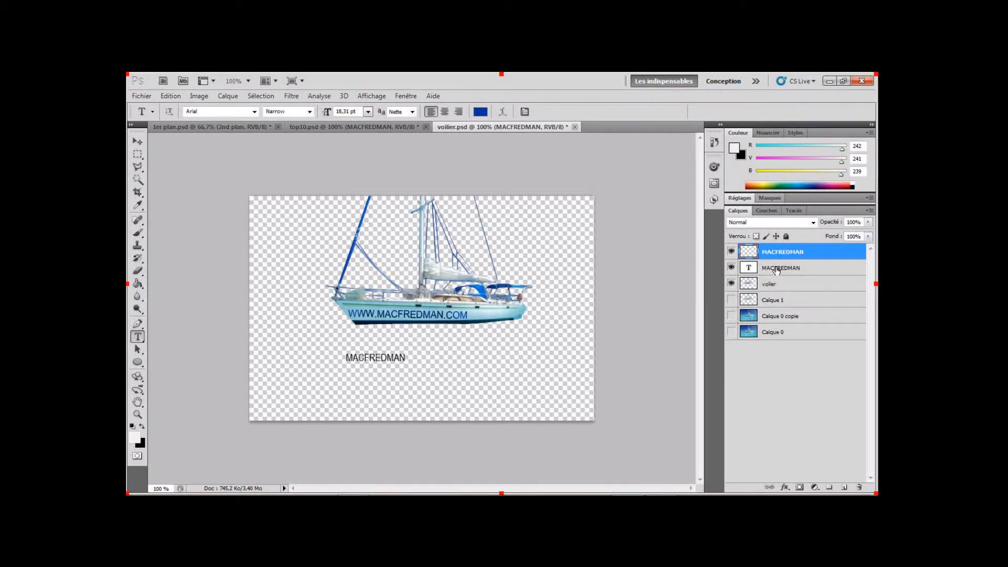
pyautogui.click(775, 268)
pyautogui.rightClick(776, 269)
pyautogui.click(790, 270)
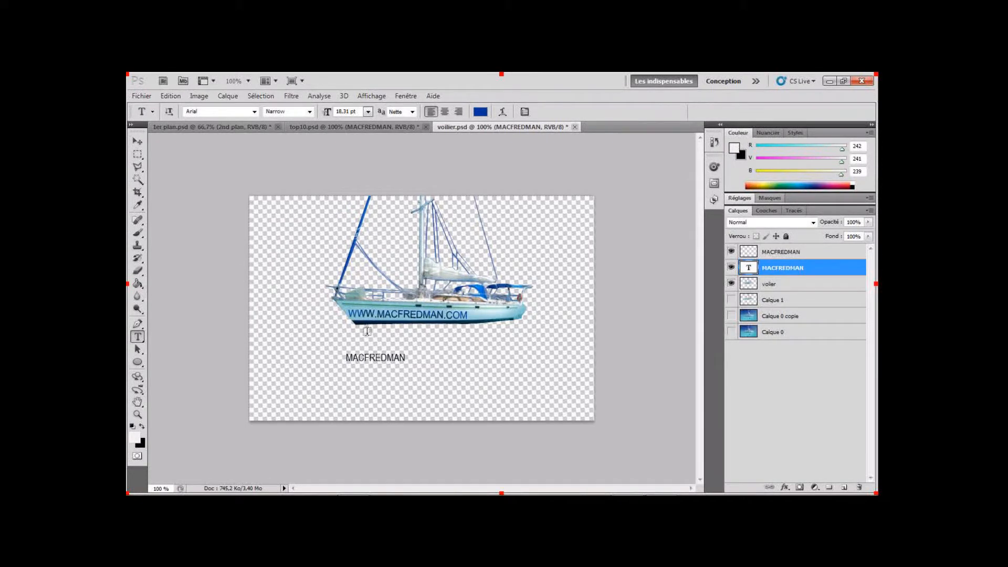
pyautogui.click(138, 270)
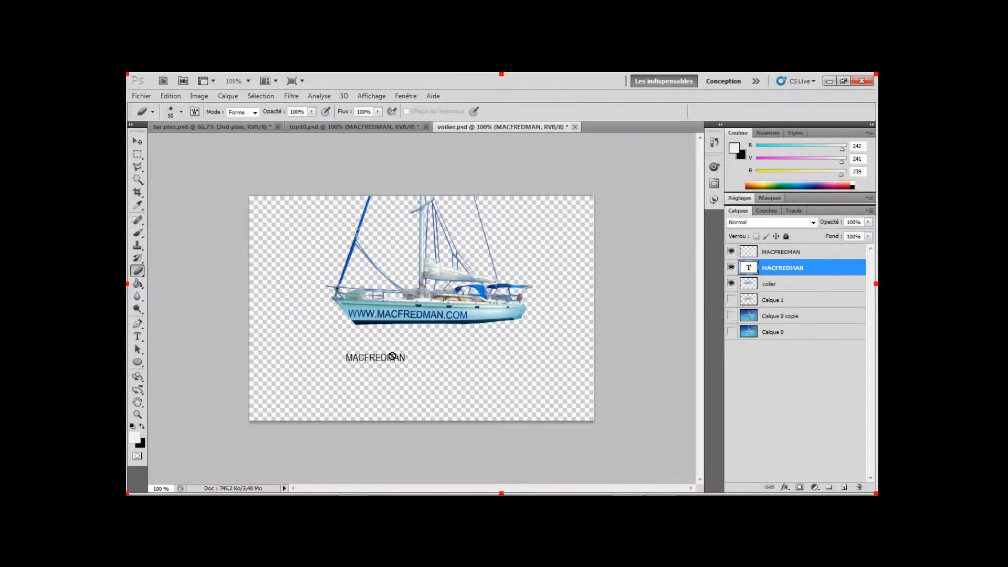
pyautogui.click(752, 256)
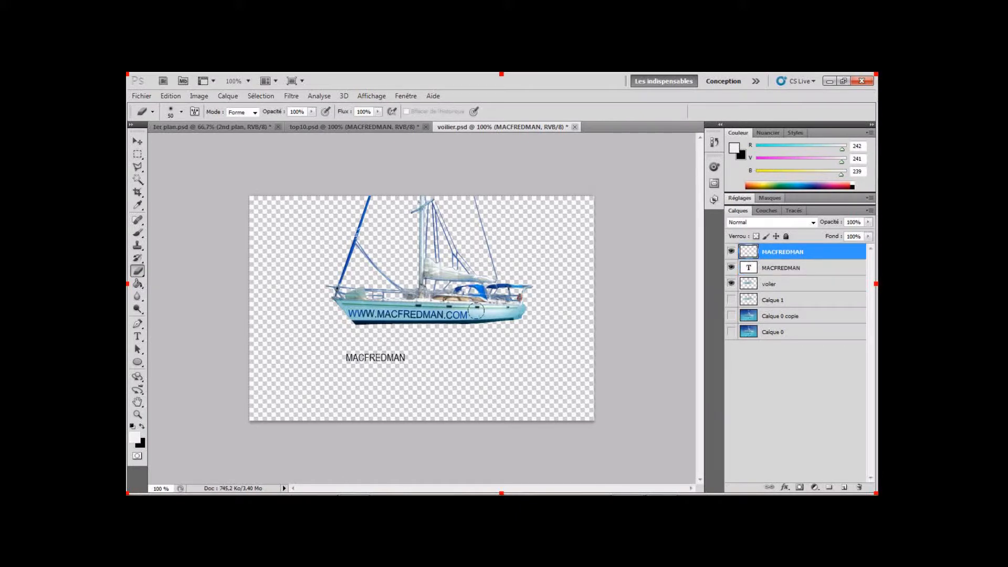
pyautogui.rightClick(775, 267)
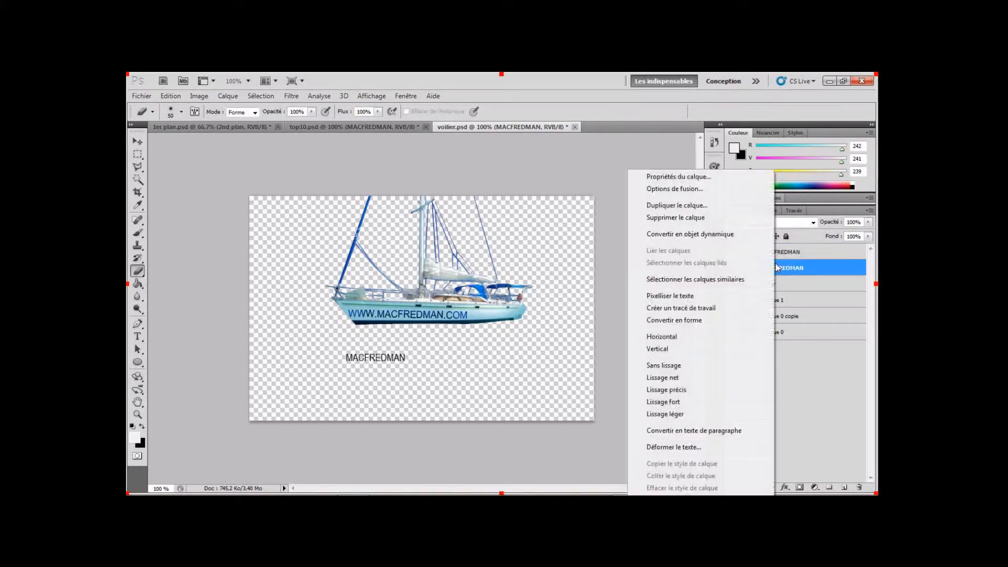
pyautogui.click(722, 295)
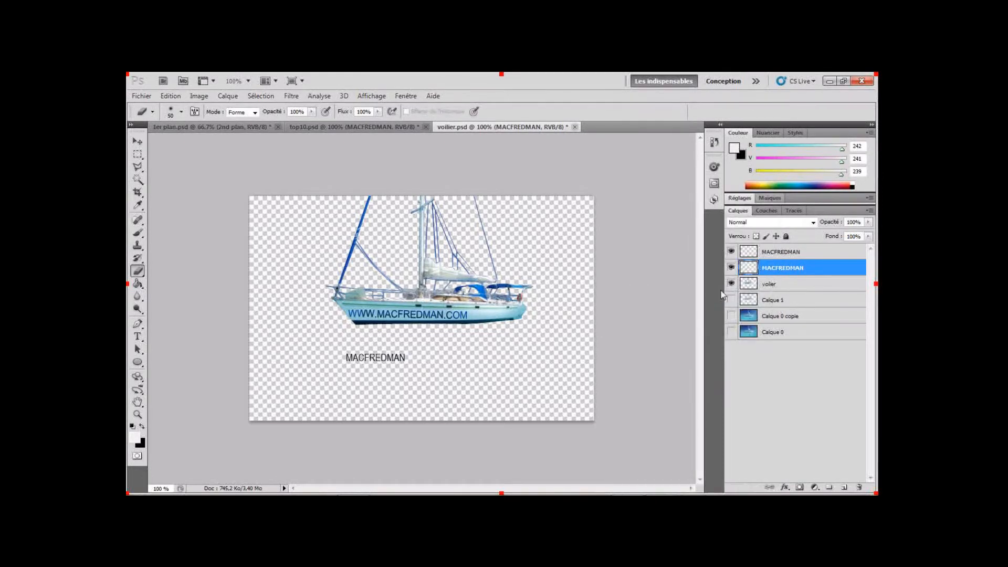
# Step: Erase the upper part of the dark MACFREDMAN lettering with the 50 px Eraser and check it against the Calque 0 copie background
pyautogui.click(782, 253)
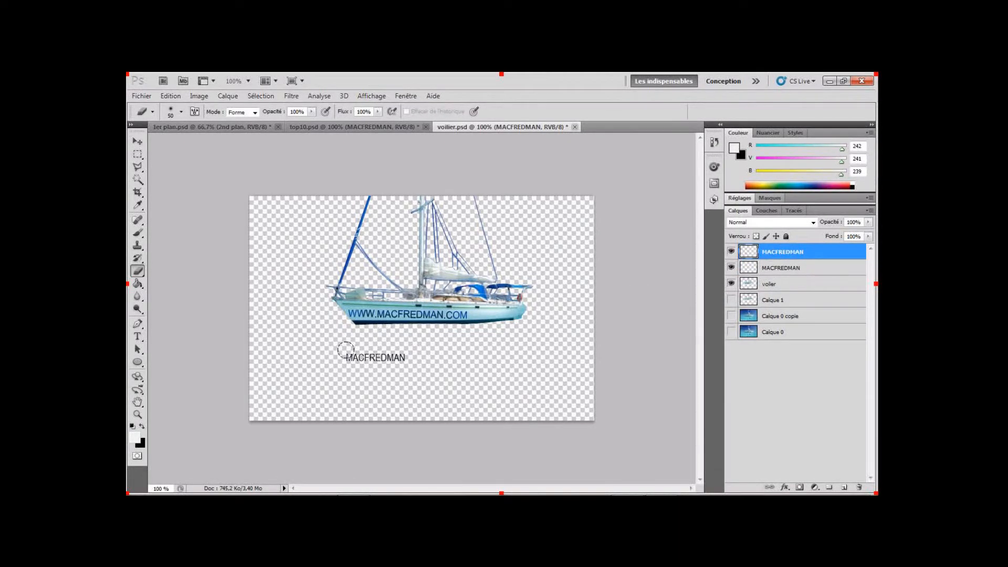
pyautogui.moveTo(345, 350); pyautogui.dragTo(384, 345)
pyautogui.click(732, 316)
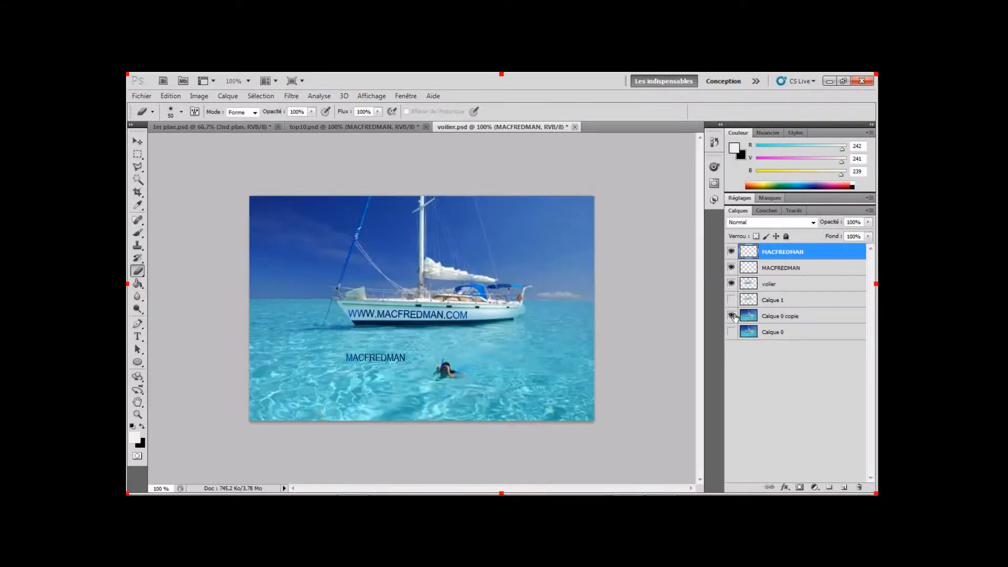
pyautogui.click(732, 316)
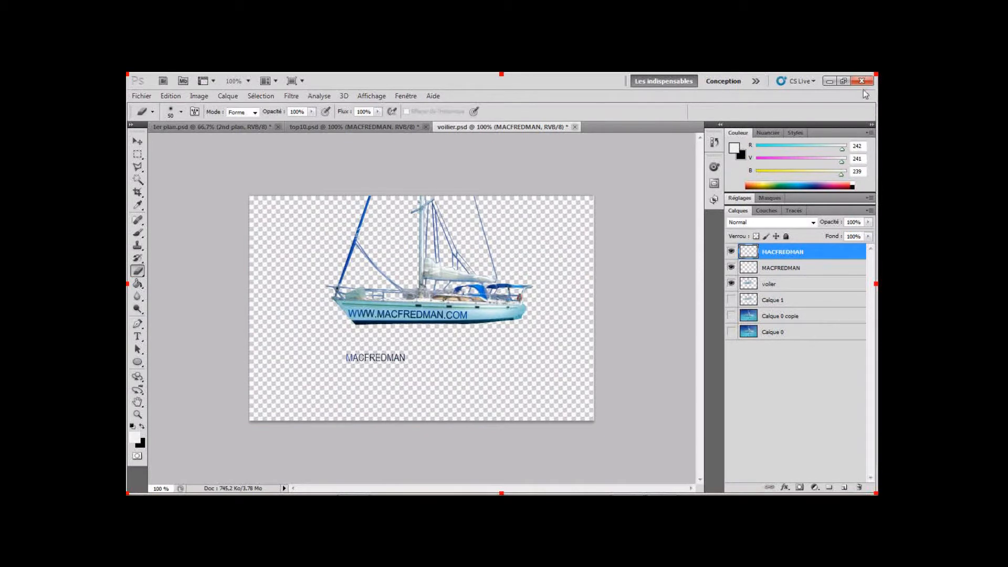
# Step: Switch to After Effects, dismiss its welcome screen, and close the render queue and Effects panels
pyautogui.moveTo(502, 494)
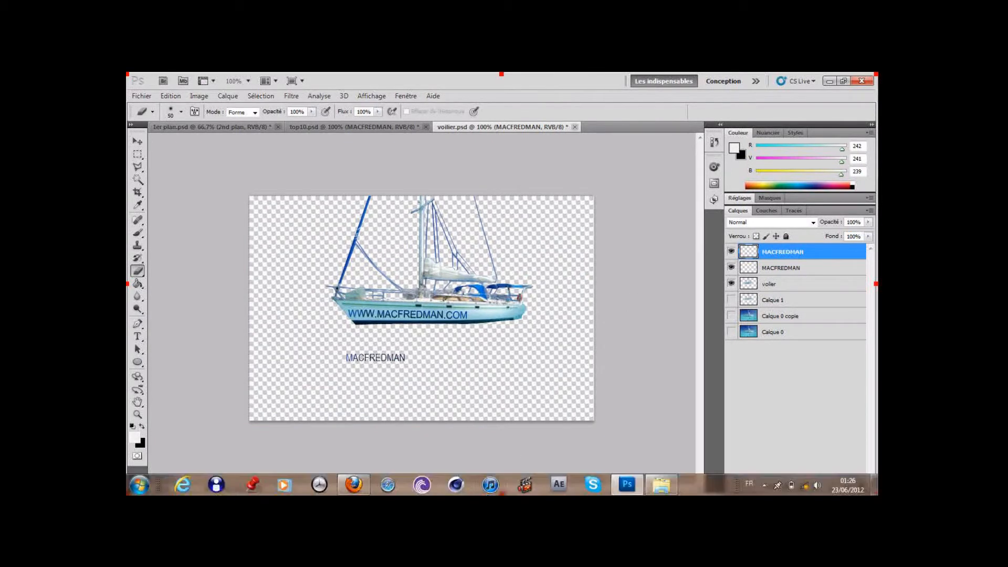
pyautogui.click(558, 484)
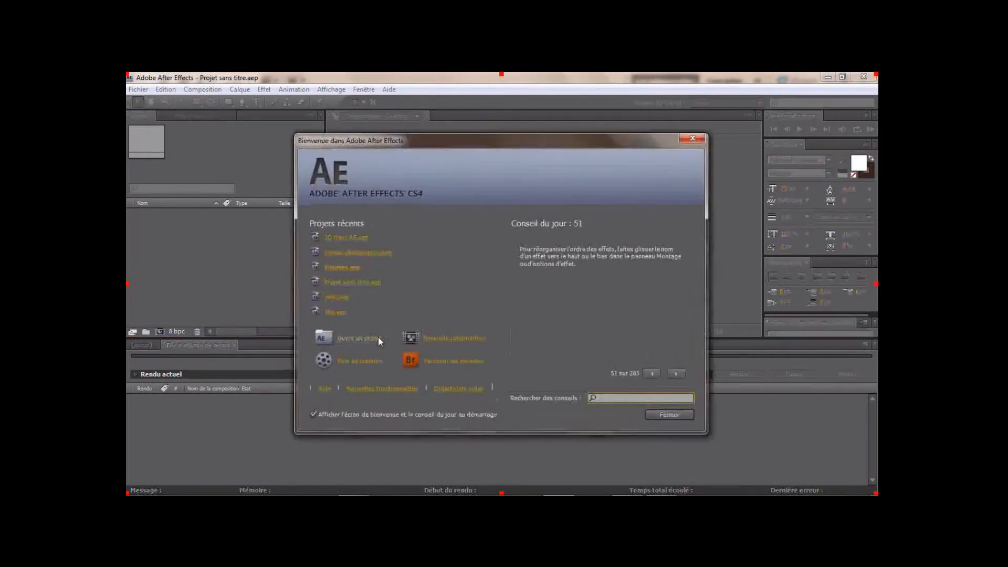
pyautogui.click(670, 417)
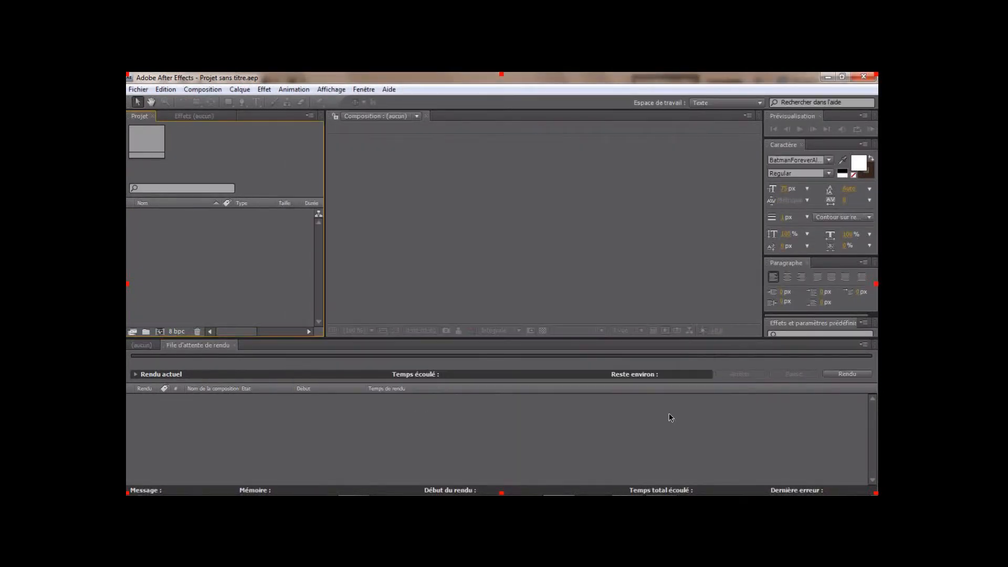
pyautogui.click(232, 344)
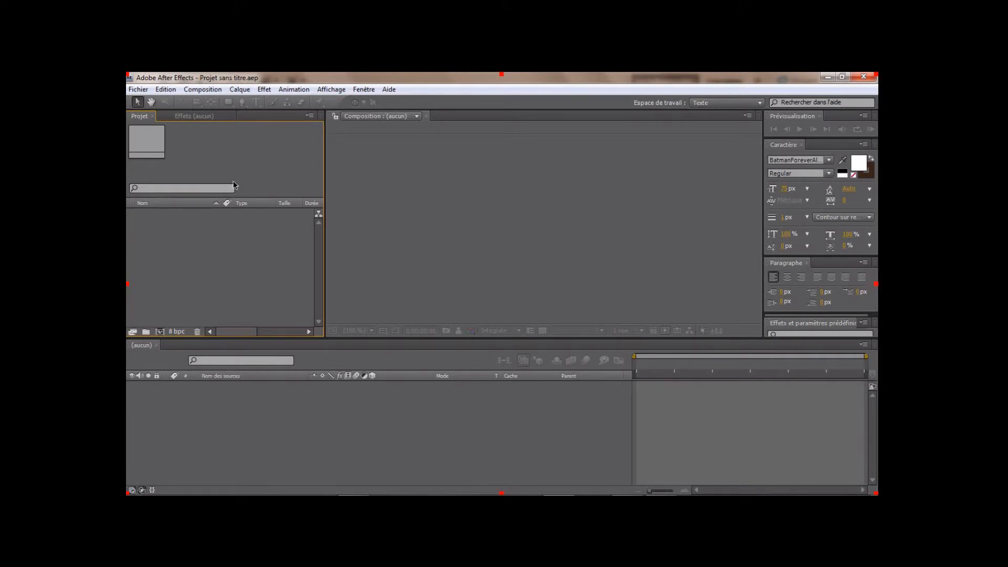
pyautogui.click(217, 116)
# Step: Return to Photoshop and quit it without saving the changes to the open documents
pyautogui.moveTo(648, 491)
pyautogui.click(627, 484)
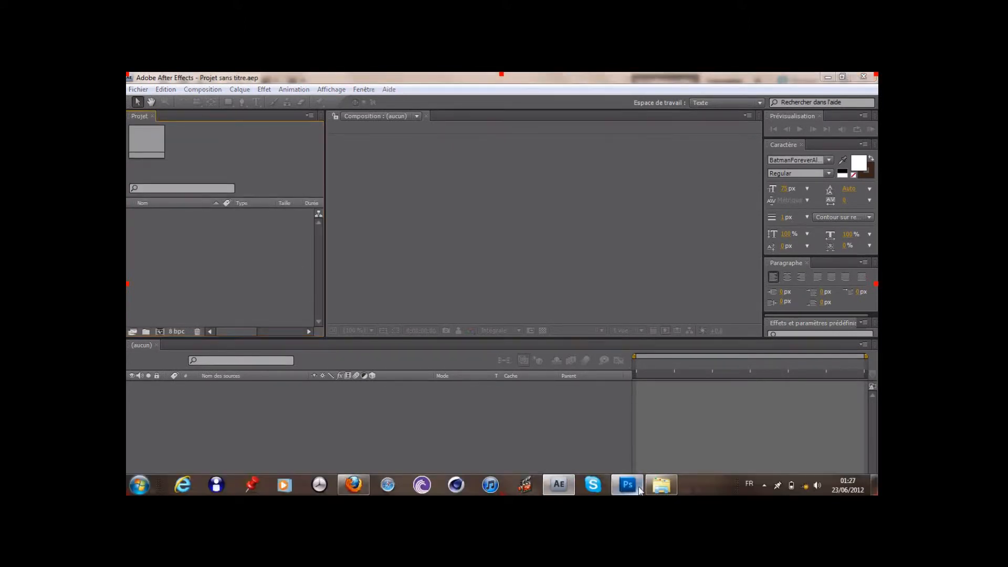
pyautogui.click(861, 82)
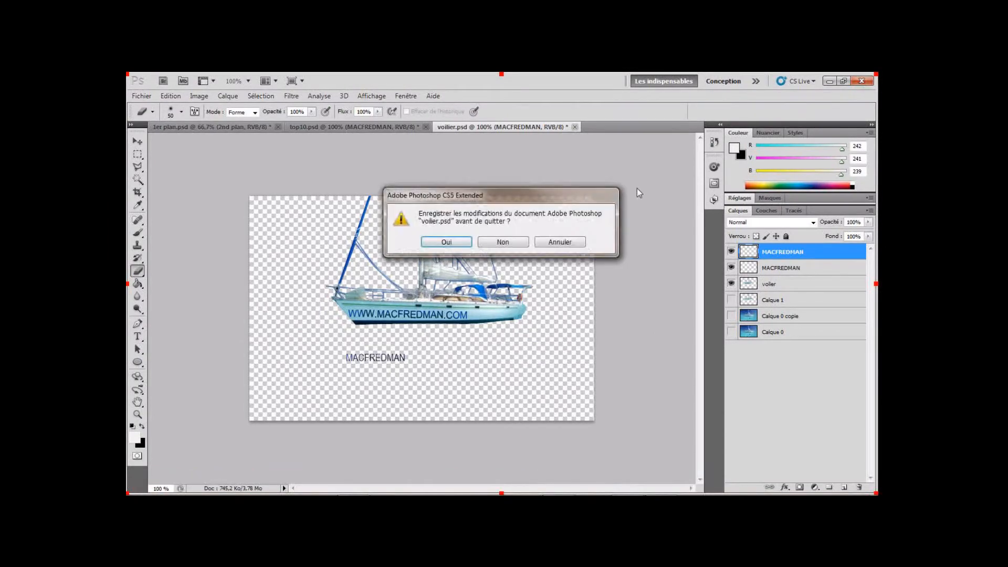
pyautogui.click(503, 242)
pyautogui.click(513, 245)
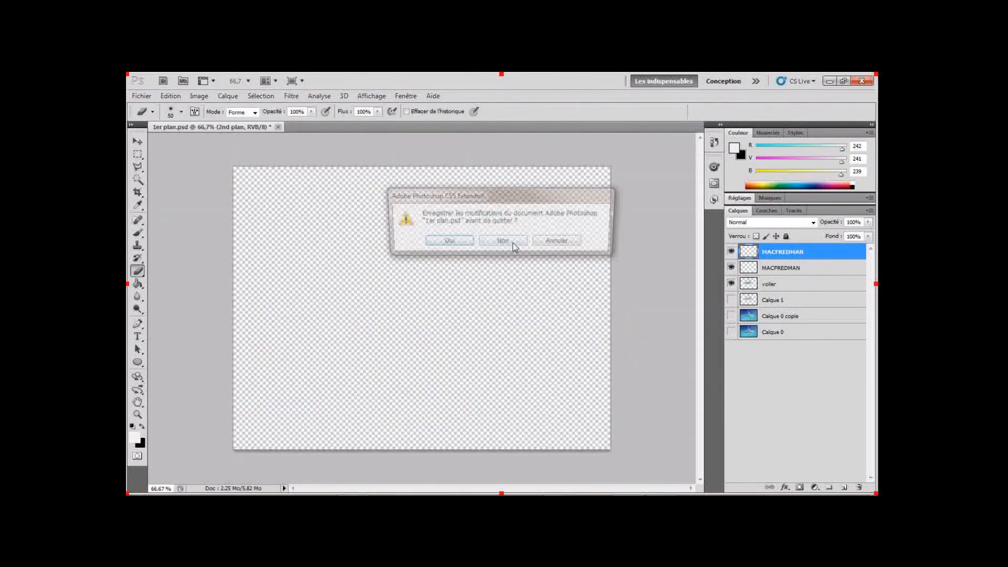
pyautogui.click(512, 244)
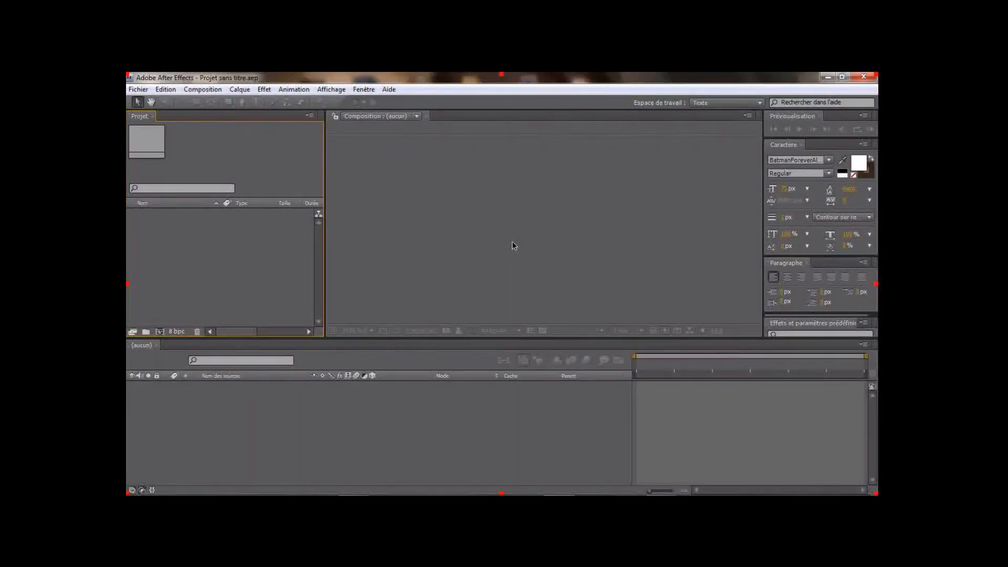
# Step: Import 1er plan.psd, 2nd plan.psd, macfredman.psd, top10.psd and voilier.psd from the 22-06-2012 folder into the After Effects project
pyautogui.moveTo(592, 486)
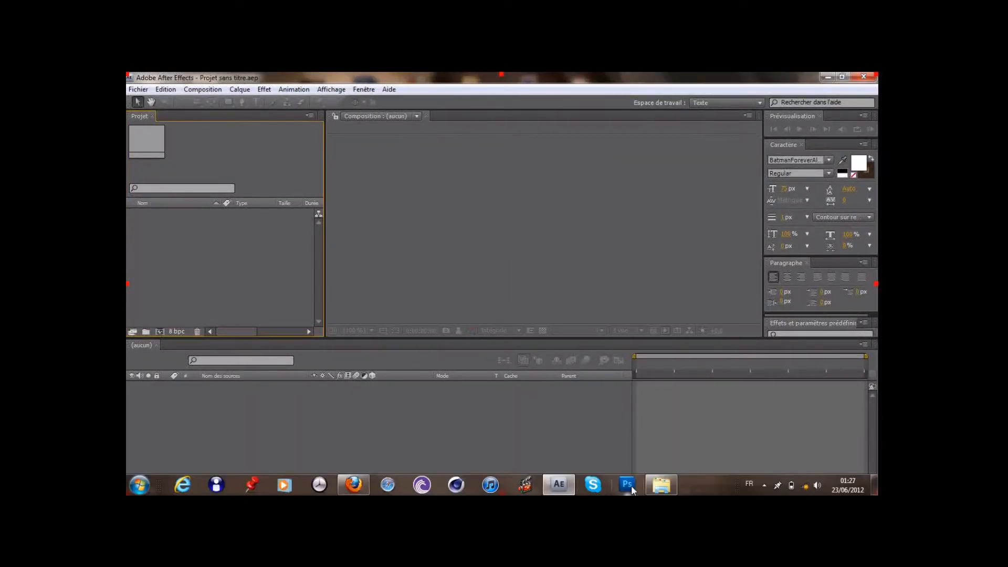
pyautogui.click(660, 484)
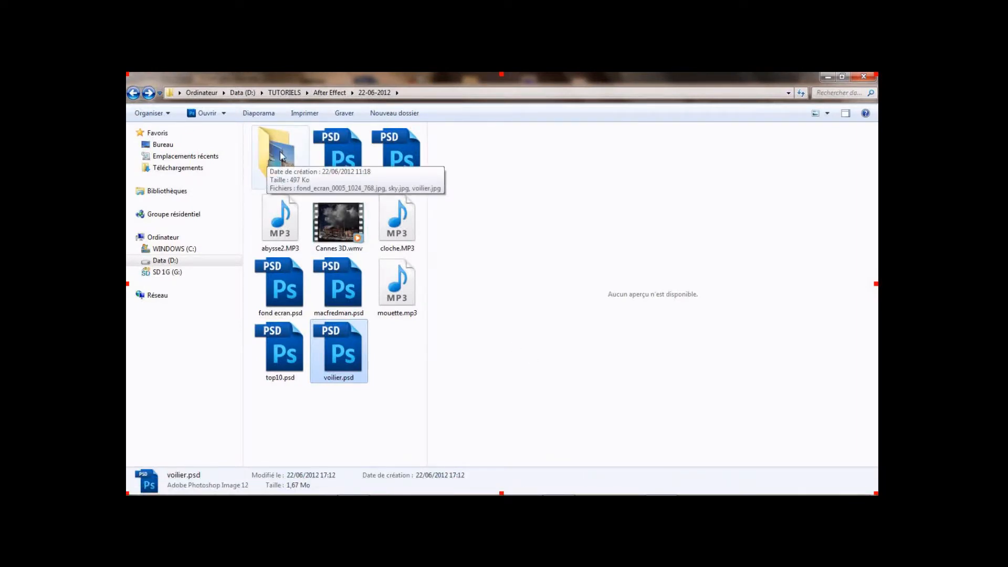
pyautogui.click(349, 159)
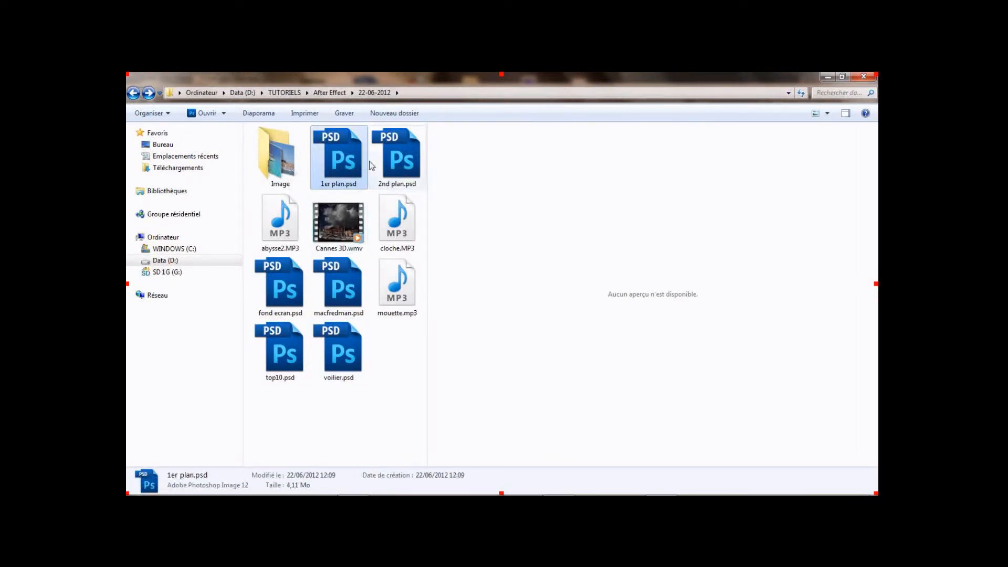
pyautogui.keyDown('ctrl'); pyautogui.click(370, 161); pyautogui.keyUp('ctrl')
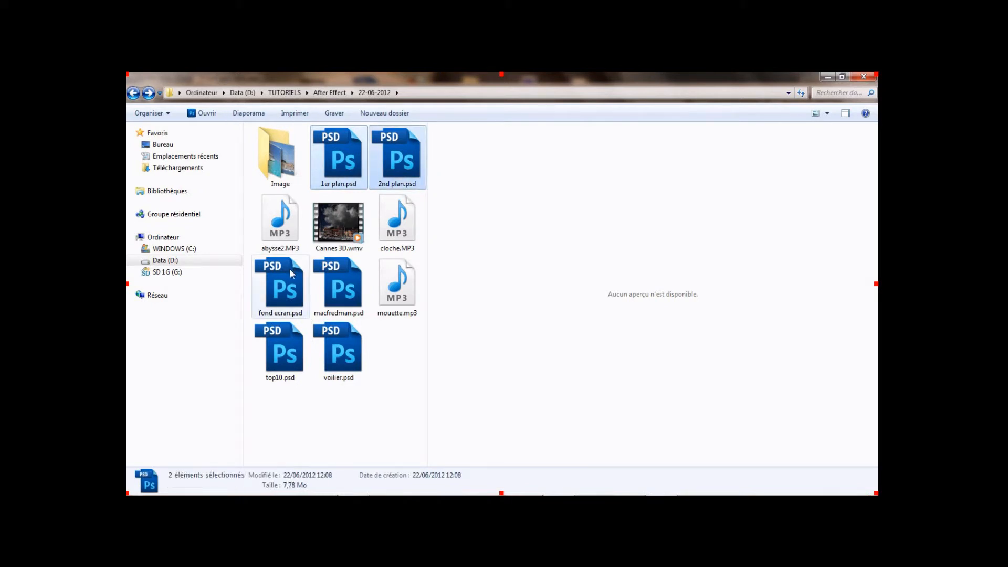
pyautogui.keyDown('ctrl'); pyautogui.click(350, 292); pyautogui.keyUp('ctrl')
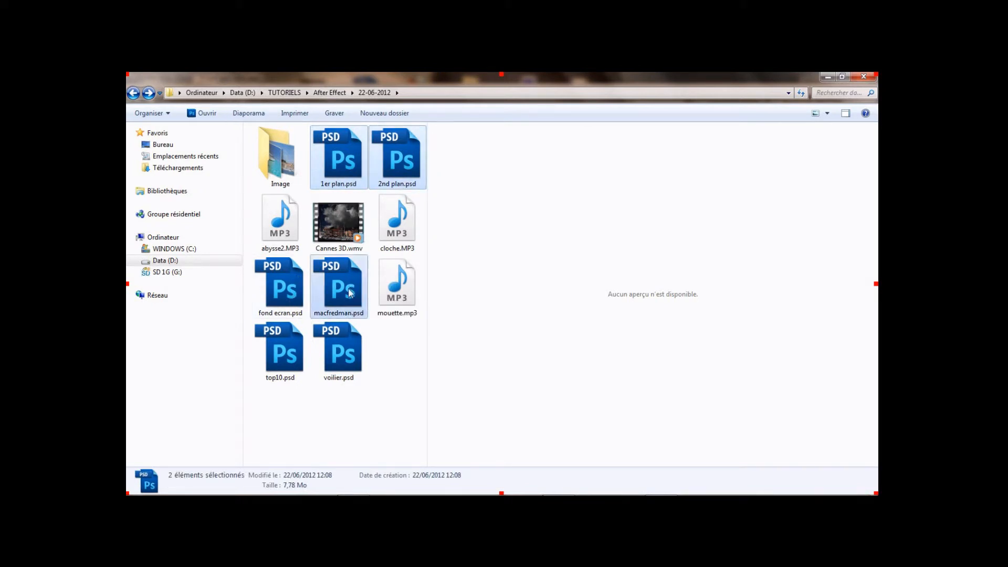
pyautogui.keyDown('ctrl'); pyautogui.click(302, 346); pyautogui.keyUp('ctrl')
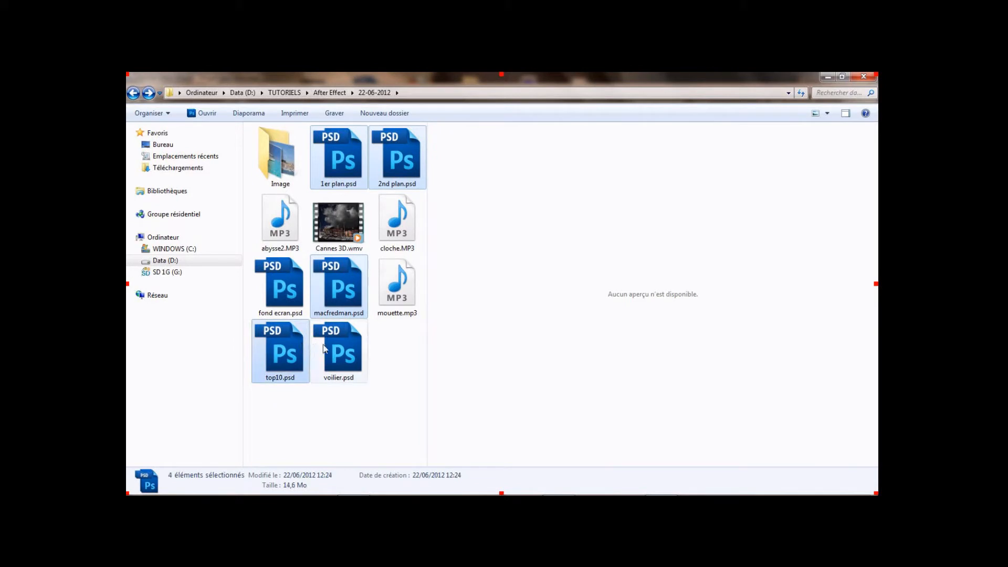
pyautogui.keyDown('ctrl'); pyautogui.click(335, 348); pyautogui.keyUp('ctrl')
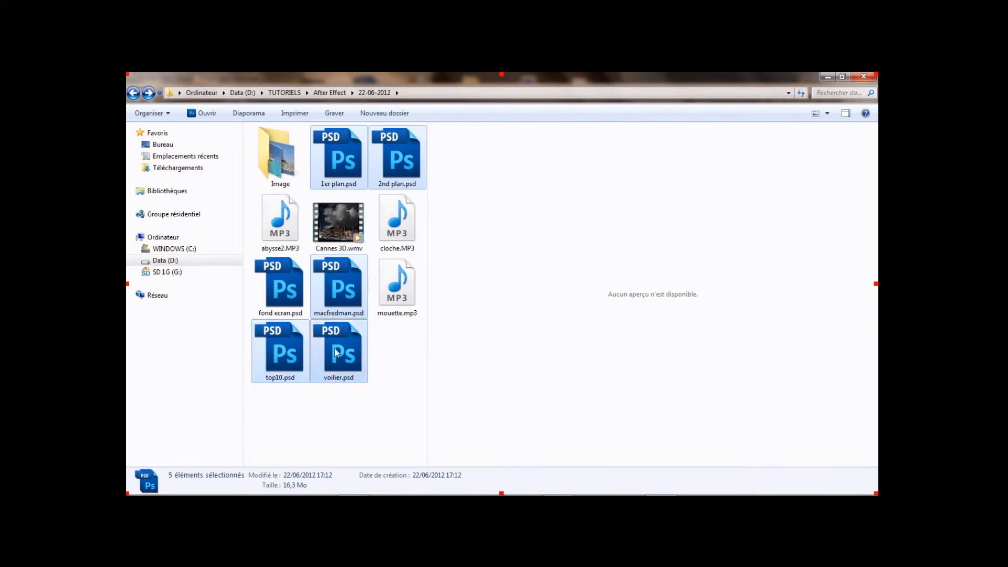
pyautogui.moveTo(335, 348); pyautogui.dragTo(243, 288)
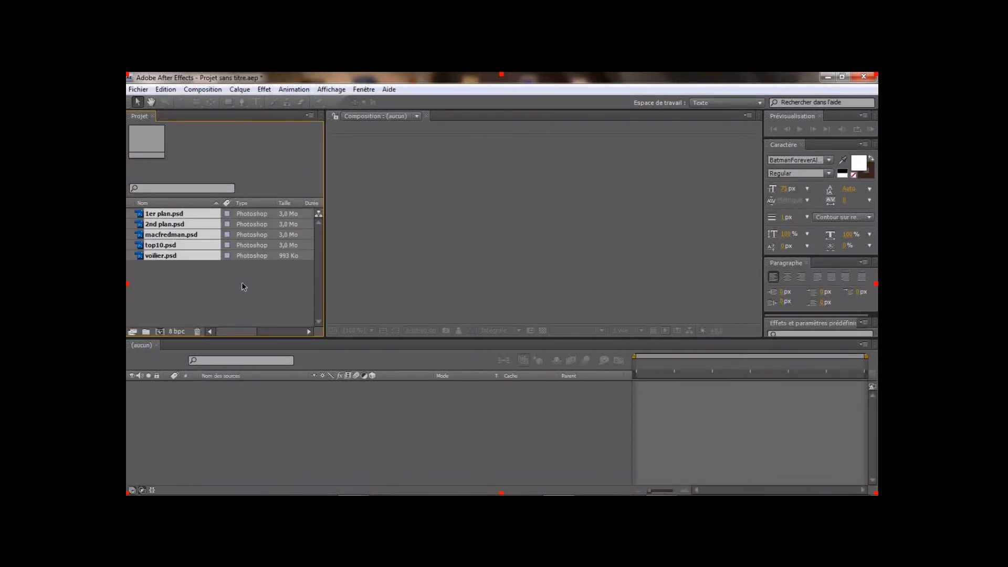
# Step: Create a new composition from the 2nd plan.psd footage
pyautogui.click(226, 282)
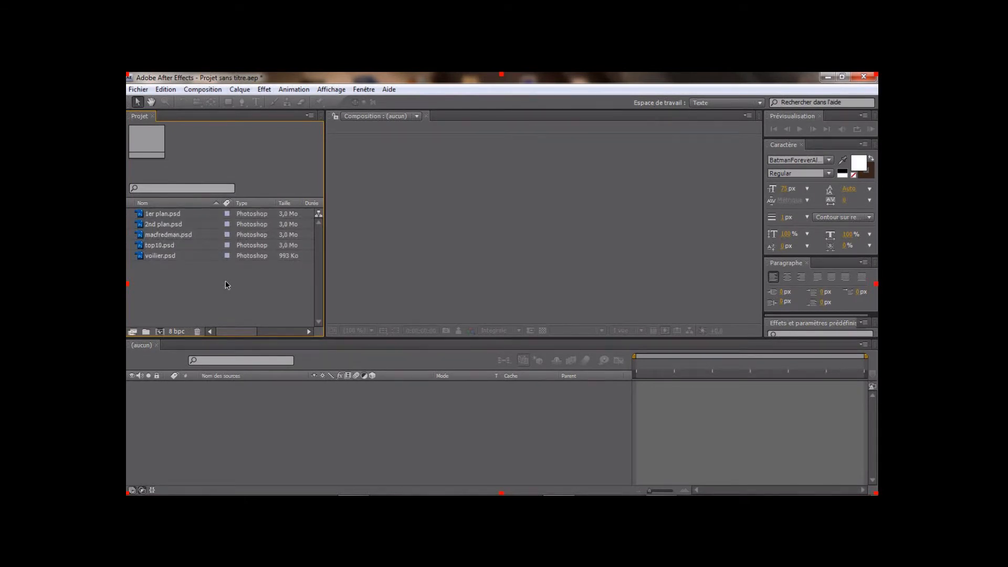
pyautogui.click(162, 225)
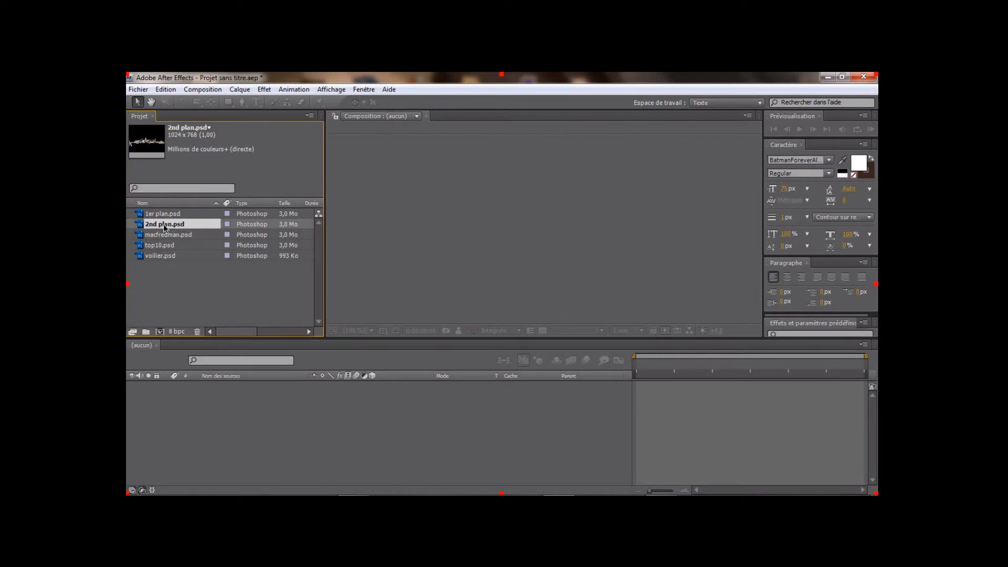
pyautogui.moveTo(164, 228); pyautogui.dragTo(160, 332)
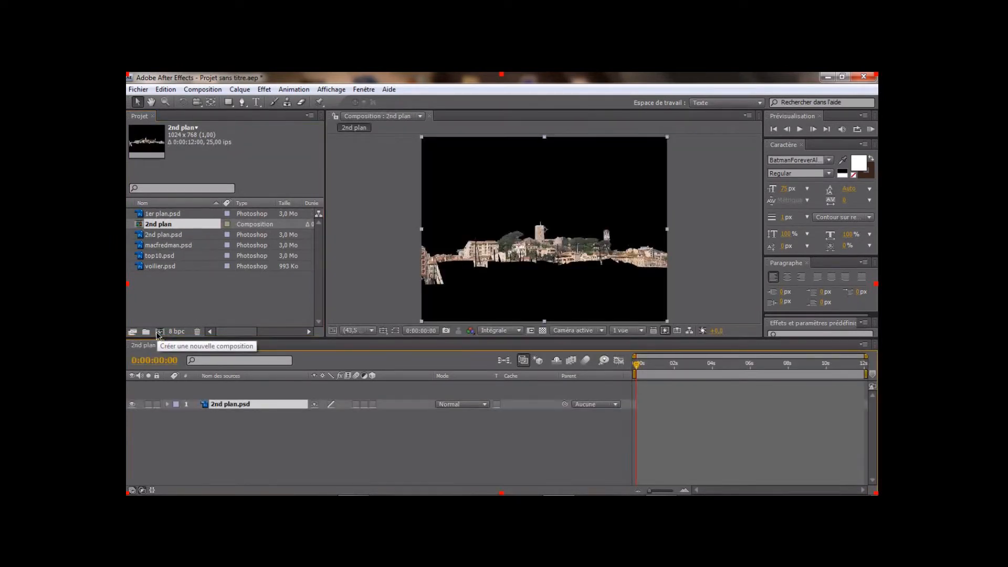
# Step: Add 1er plan.psd and top10.psd above the 2nd plan.psd layer, and place macfredman.psd directly above 2nd plan.psd
pyautogui.click(371, 330)
pyautogui.click(371, 331)
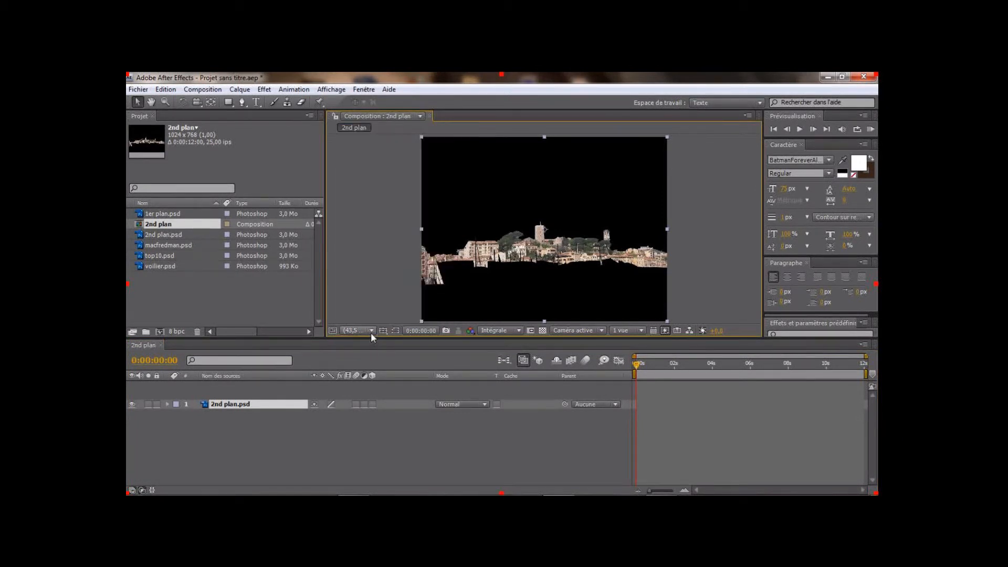
pyautogui.moveTo(171, 214); pyautogui.dragTo(221, 402)
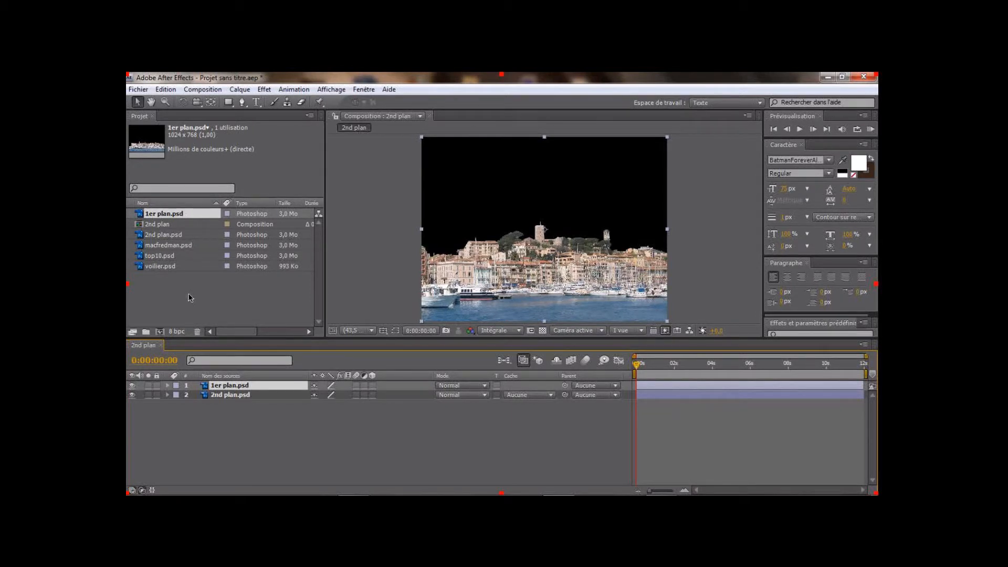
pyautogui.moveTo(175, 254); pyautogui.dragTo(239, 383)
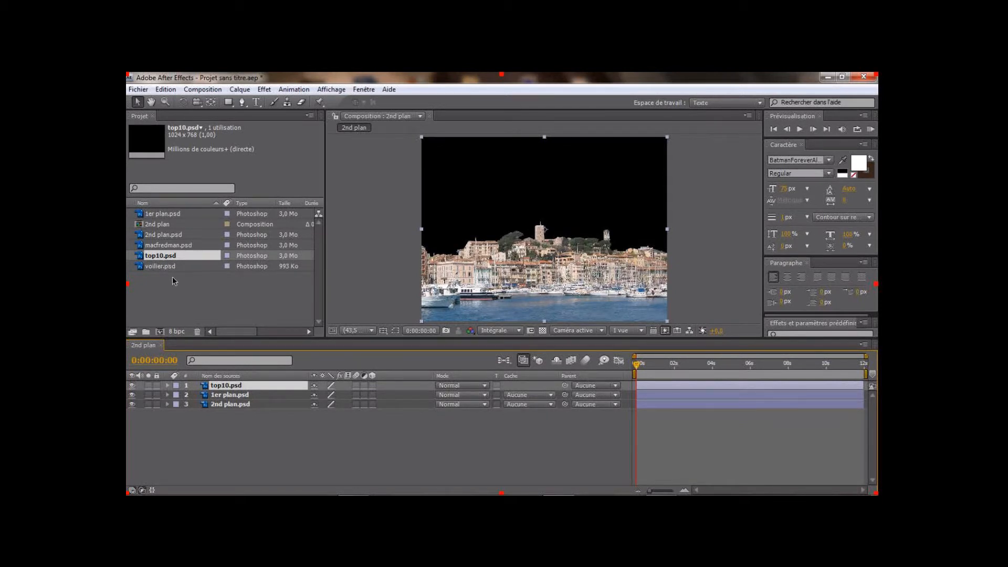
pyautogui.click(169, 248)
pyautogui.moveTo(169, 249); pyautogui.dragTo(222, 405)
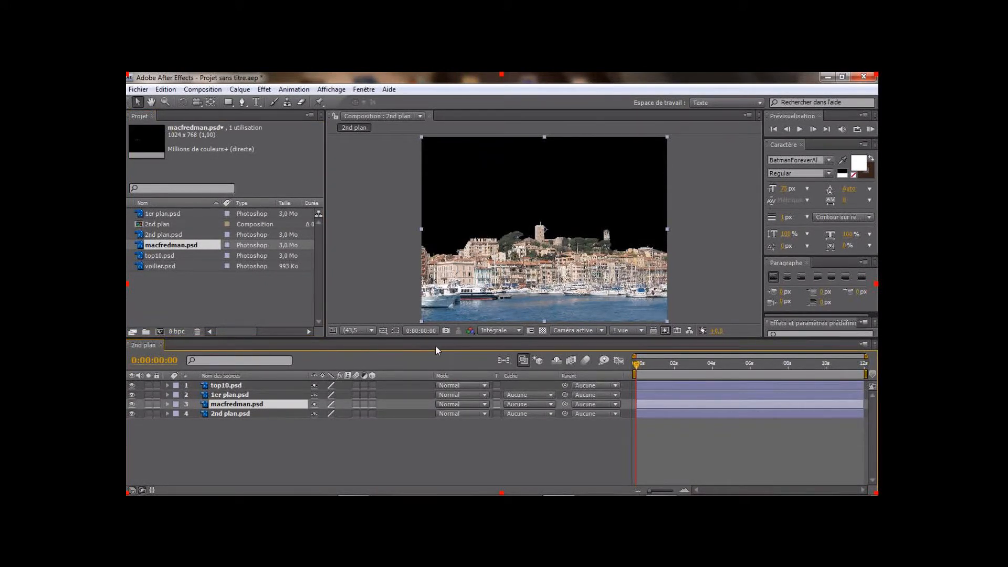
pyautogui.moveTo(440, 339); pyautogui.dragTo(432, 383)
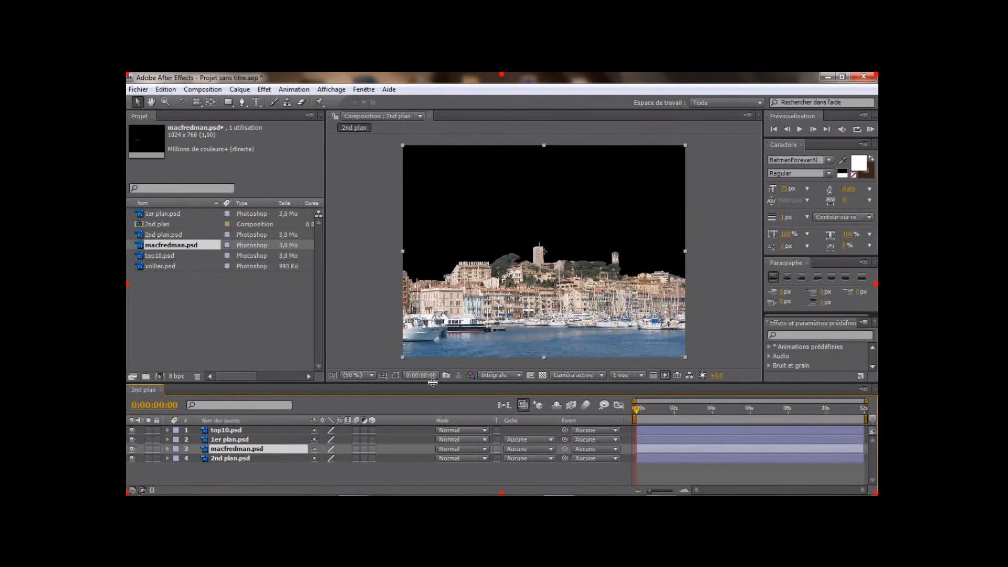
# Step: Import sky.jpg from the Image folder and place it as the lowest layer in the composition
pyautogui.moveTo(491, 494)
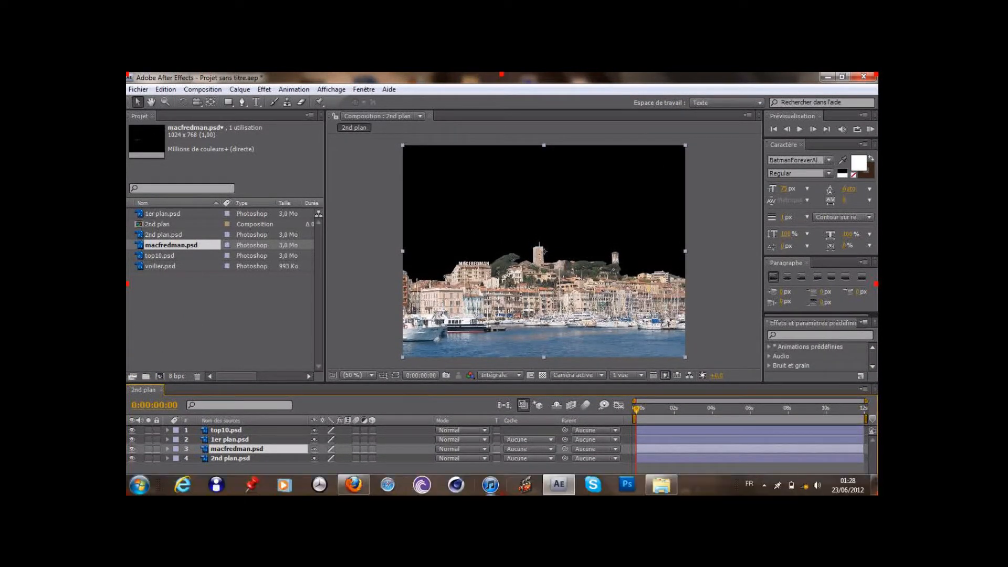
pyautogui.click(661, 485)
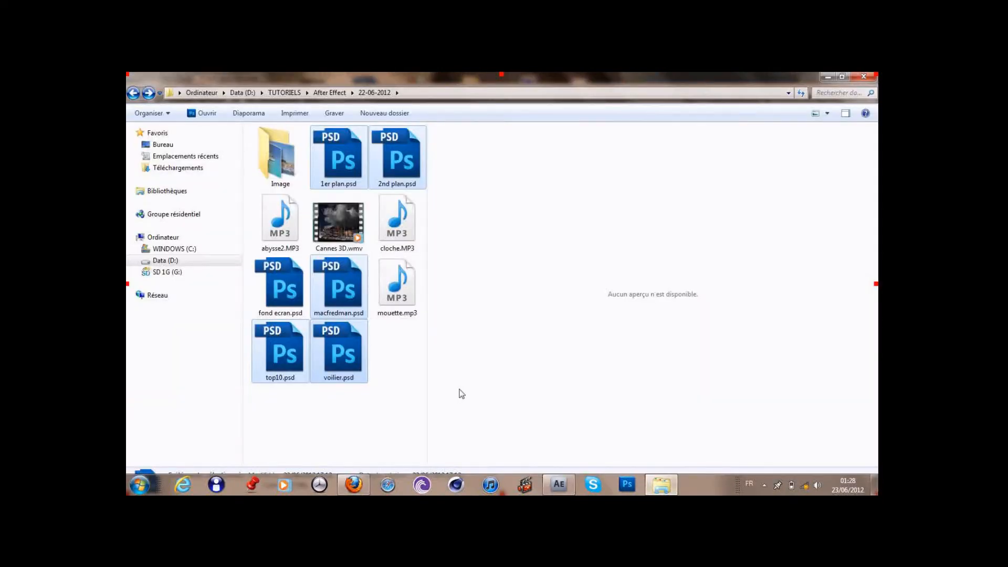
pyautogui.doubleClick(275, 160)
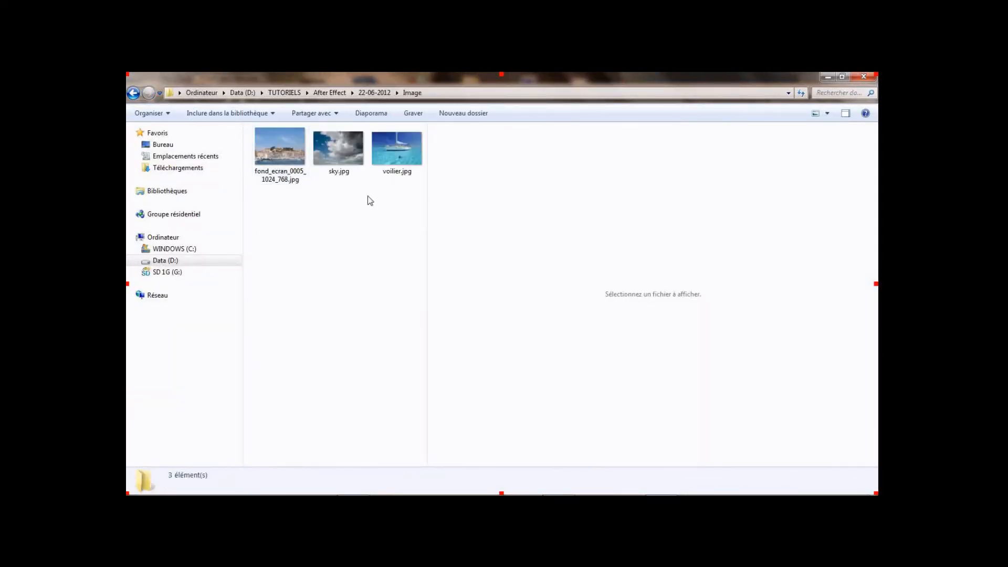
pyautogui.click(353, 166)
pyautogui.moveTo(352, 166); pyautogui.dragTo(253, 322)
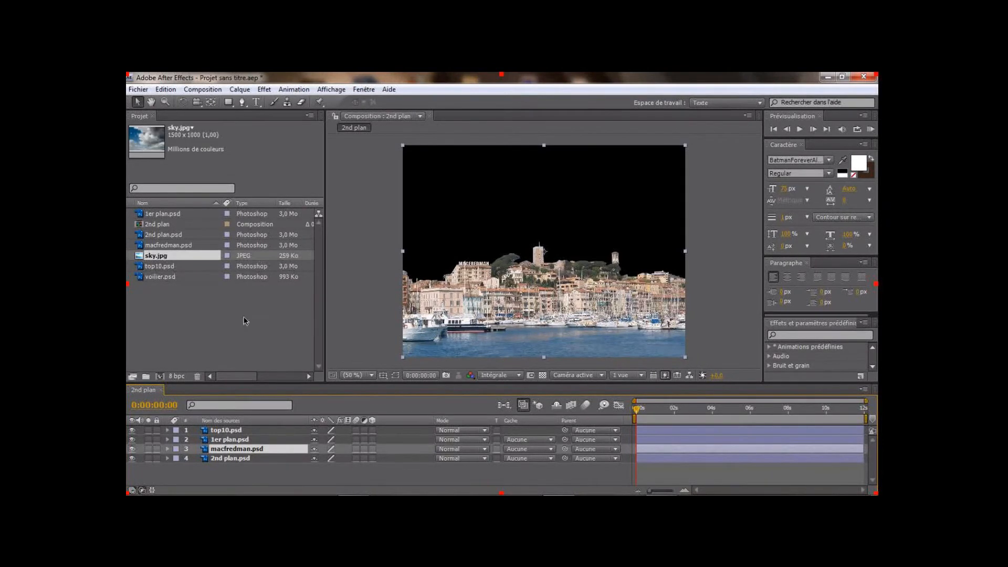
pyautogui.moveTo(184, 255); pyautogui.dragTo(224, 460)
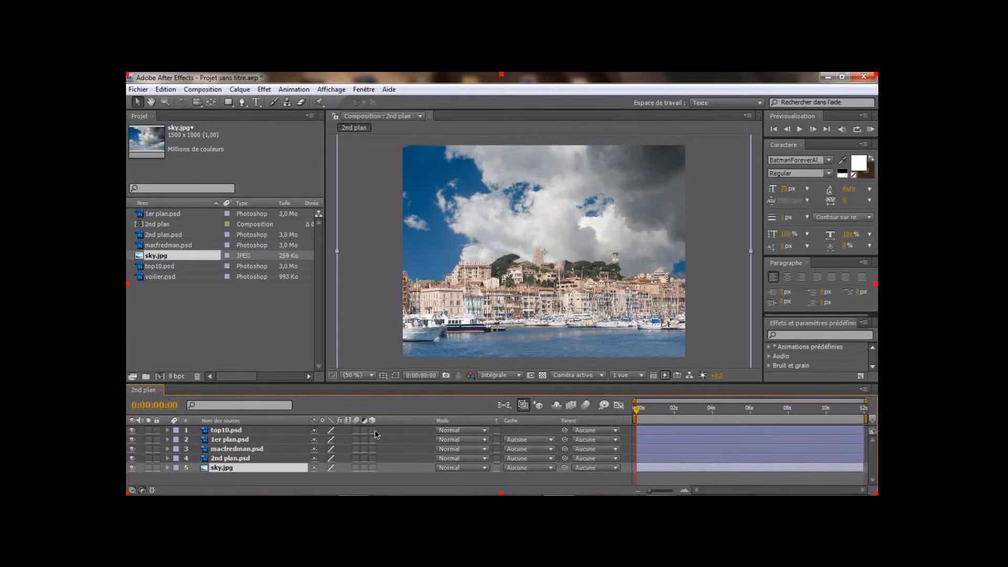
# Step: Make all five layers 3D and tilt them together about the X axis until they lie nearly flat
pyautogui.click(260, 429)
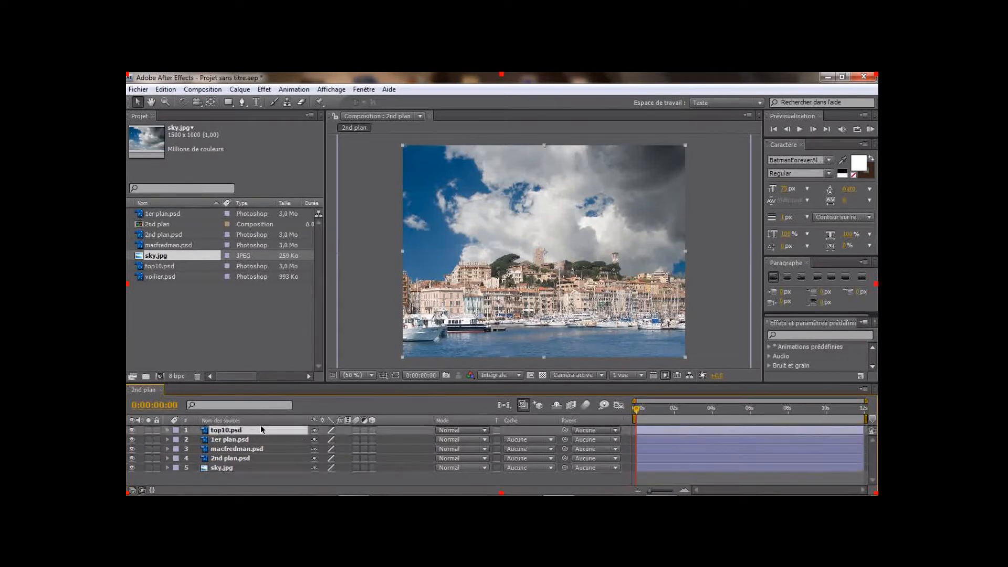
pyautogui.keyDown('shift'); pyautogui.click(255, 458); pyautogui.keyUp('shift')
pyautogui.keyDown('shift'); pyautogui.click(252, 467); pyautogui.keyUp('shift')
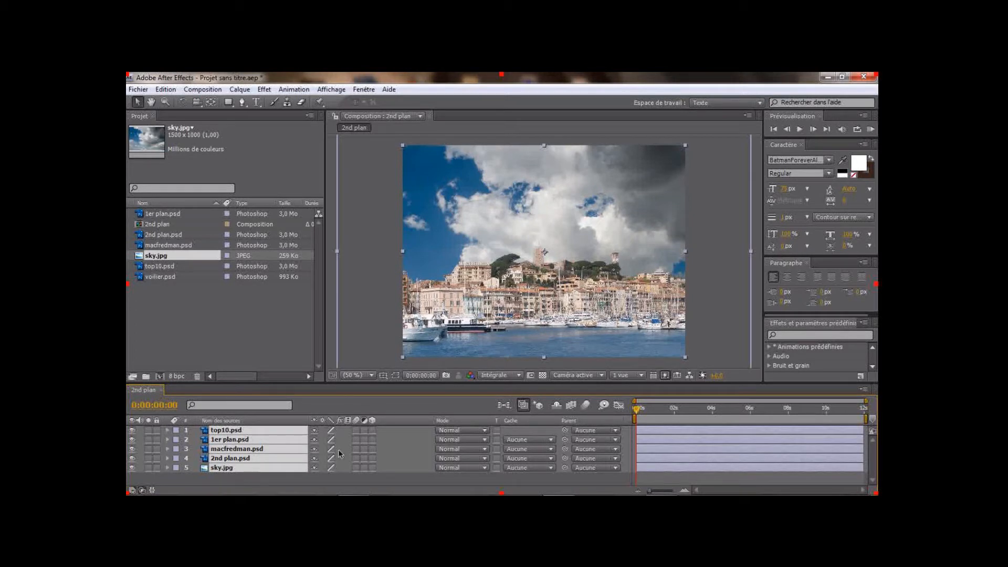
pyautogui.click(373, 431)
pyautogui.click(183, 102)
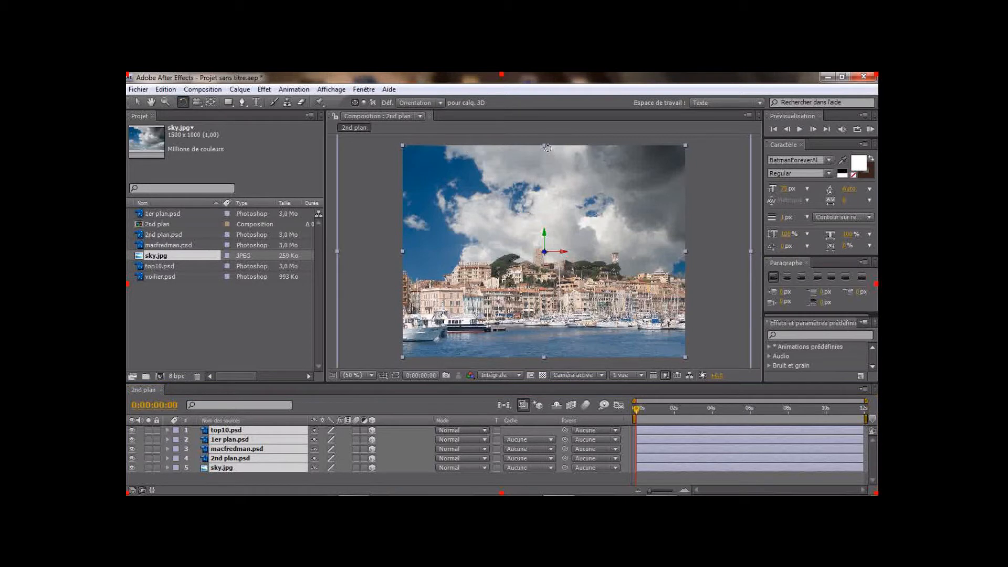
pyautogui.moveTo(548, 153); pyautogui.dragTo(547, 170)
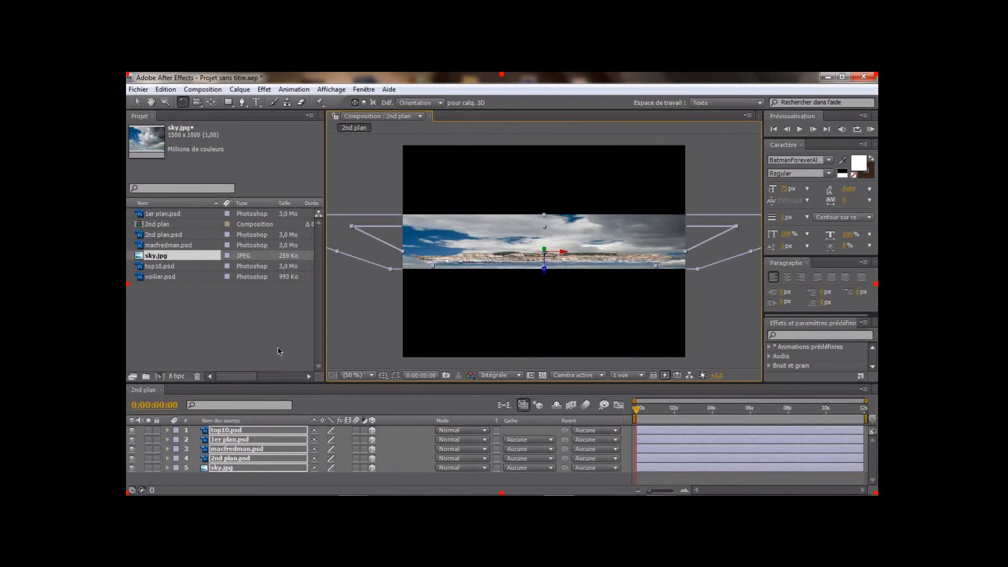
# Step: Move the top10.psd and 1er plan.psd layers together along the Z axis, well in front of the other layers
pyautogui.click(257, 477)
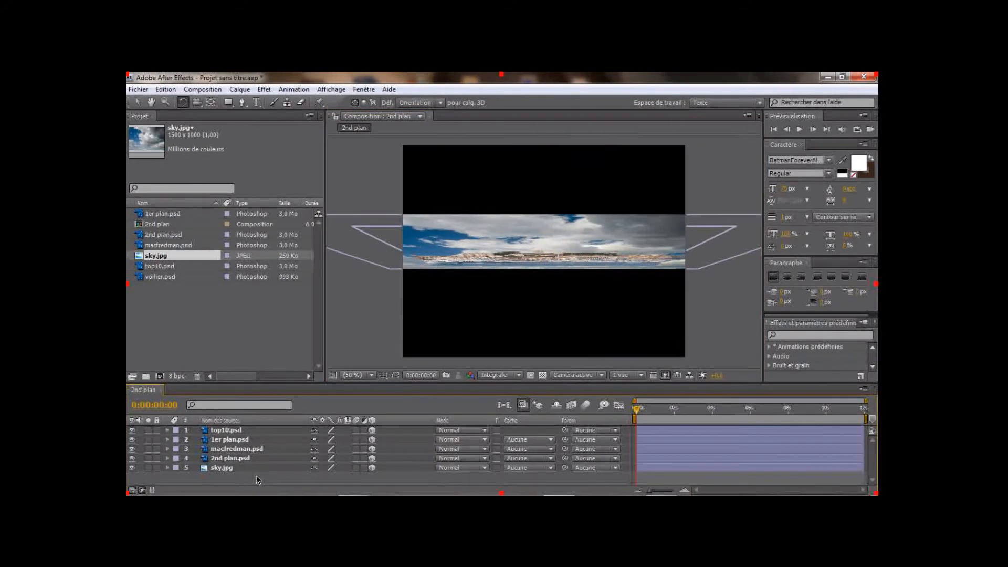
pyautogui.click(261, 431)
pyautogui.keyDown('shift'); pyautogui.click(260, 437); pyautogui.keyUp('shift')
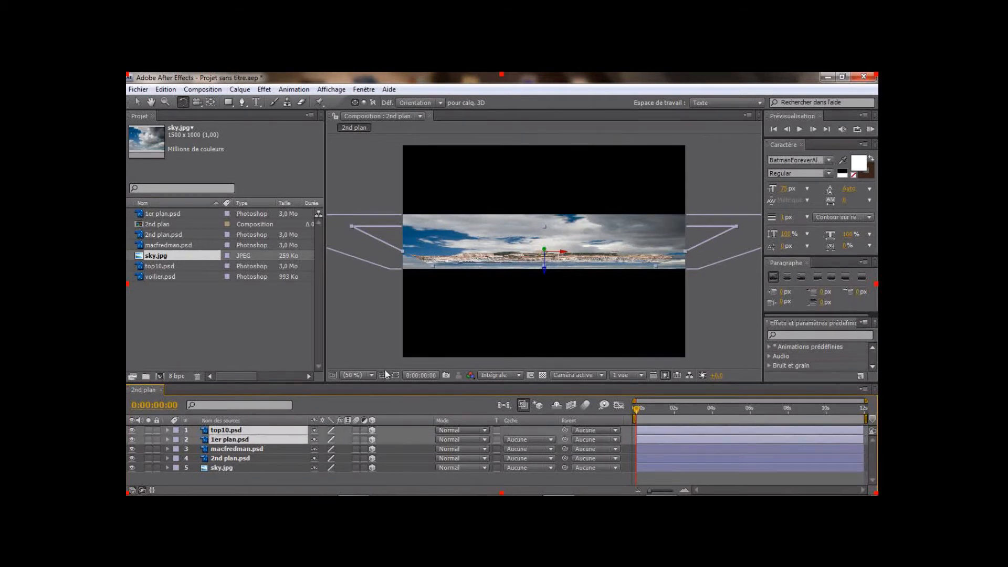
pyautogui.click(138, 104)
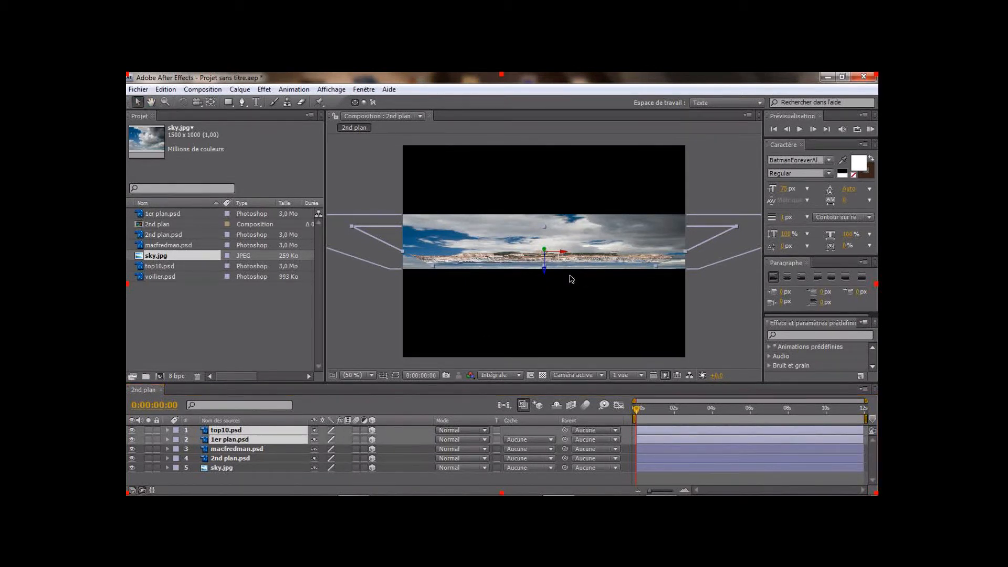
pyautogui.moveTo(546, 271); pyautogui.dragTo(544, 329)
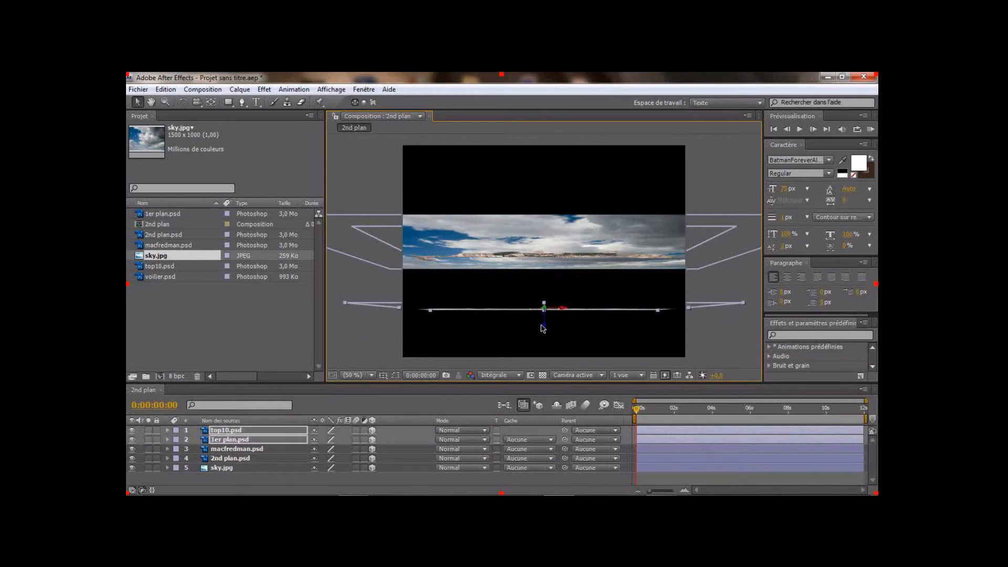
# Step: Move the macfredman.psd and 2nd plan.psd layers together along the Z axis, between the sky and the foreground layers
pyautogui.click(225, 450)
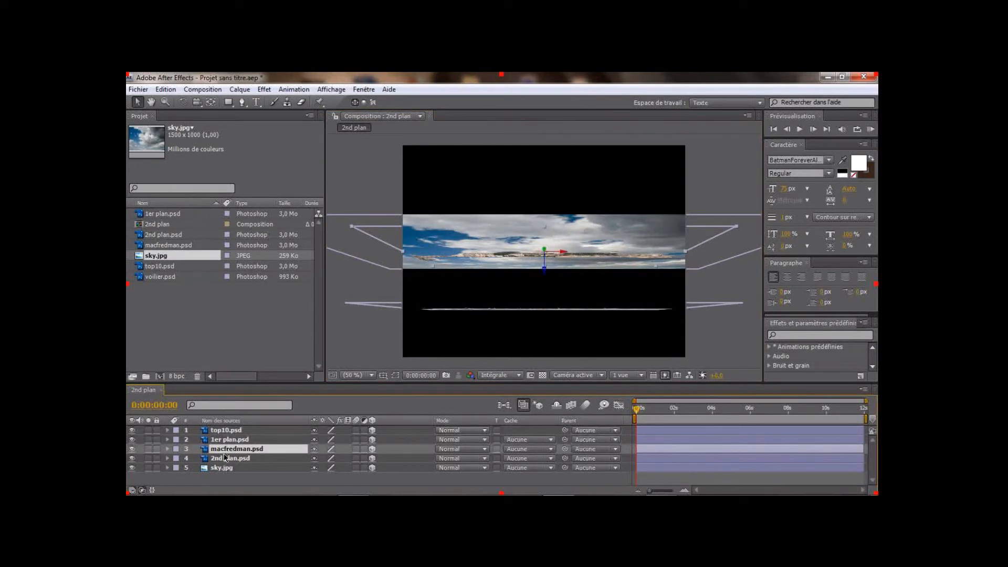
pyautogui.keyDown('shift'); pyautogui.click(227, 459); pyautogui.keyUp('shift')
pyautogui.moveTo(544, 270); pyautogui.dragTo(543, 298)
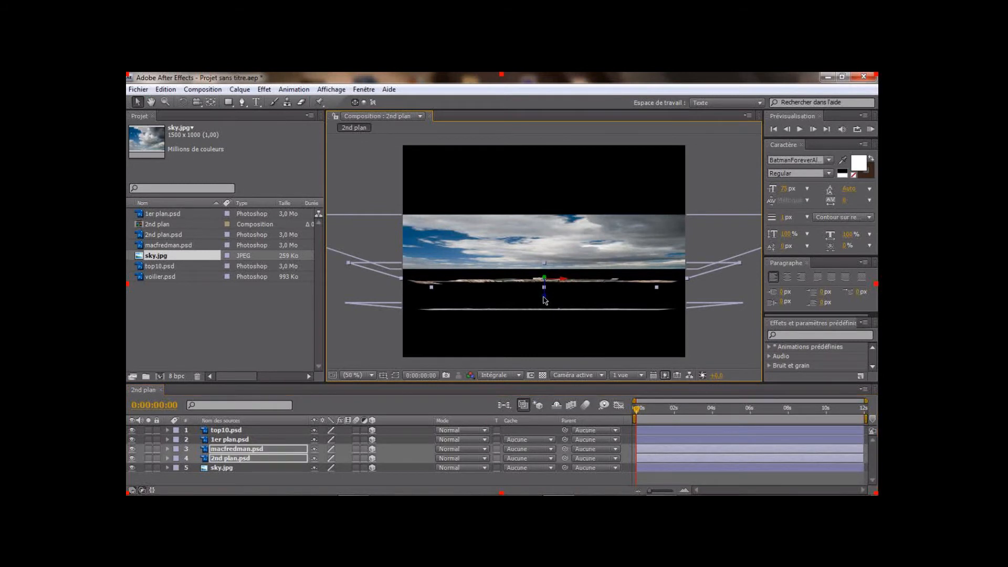
# Step: Rotate all five layers together about the X axis back to an upright, front-facing position
pyautogui.keyDown('ctrl'); pyautogui.click(294, 431); pyautogui.keyUp('ctrl')
pyautogui.keyDown('ctrl'); pyautogui.click(291, 437); pyautogui.keyUp('ctrl')
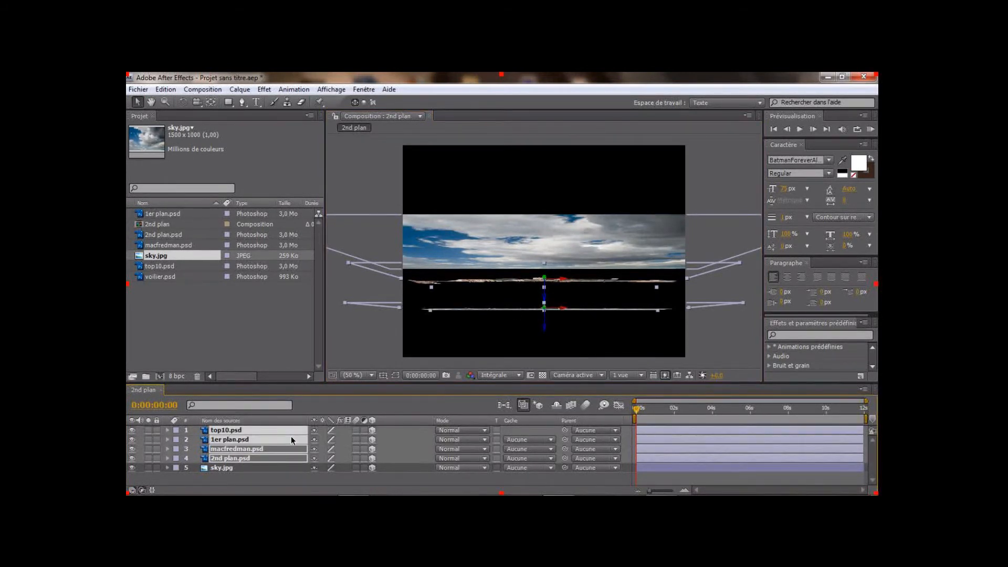
pyautogui.keyDown('ctrl'); pyautogui.click(288, 466); pyautogui.keyUp('ctrl')
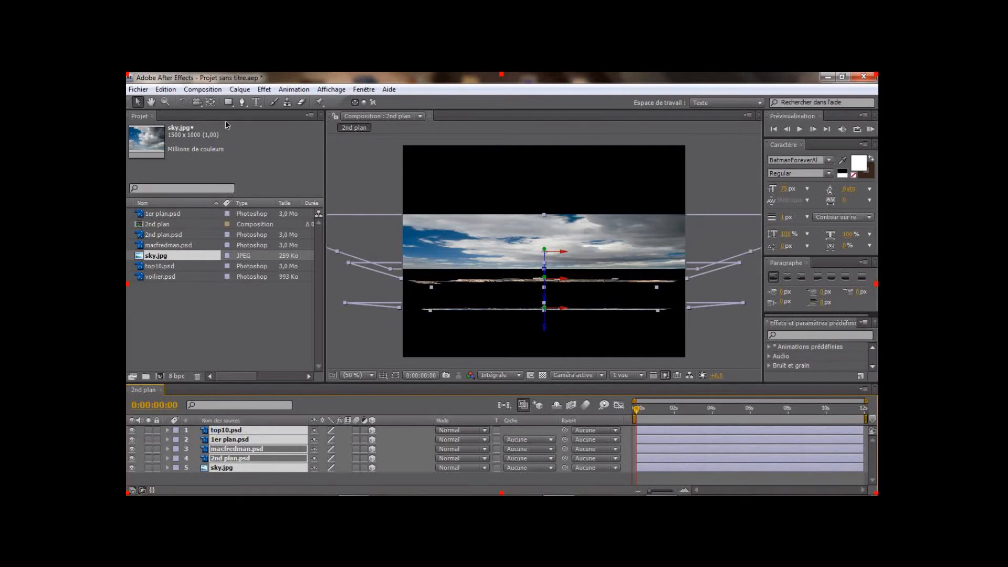
pyautogui.click(182, 102)
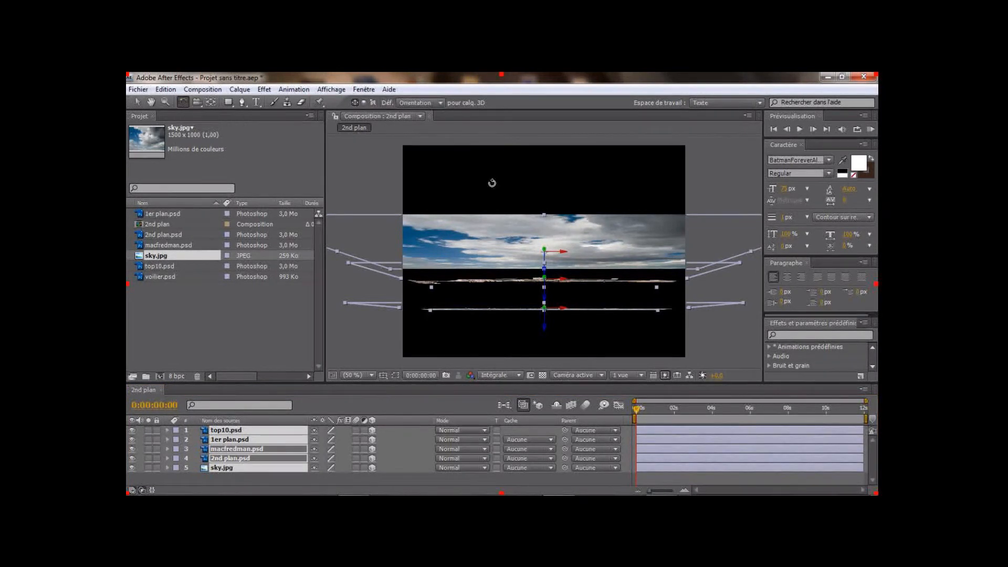
pyautogui.moveTo(544, 216); pyautogui.dragTo(546, 195)
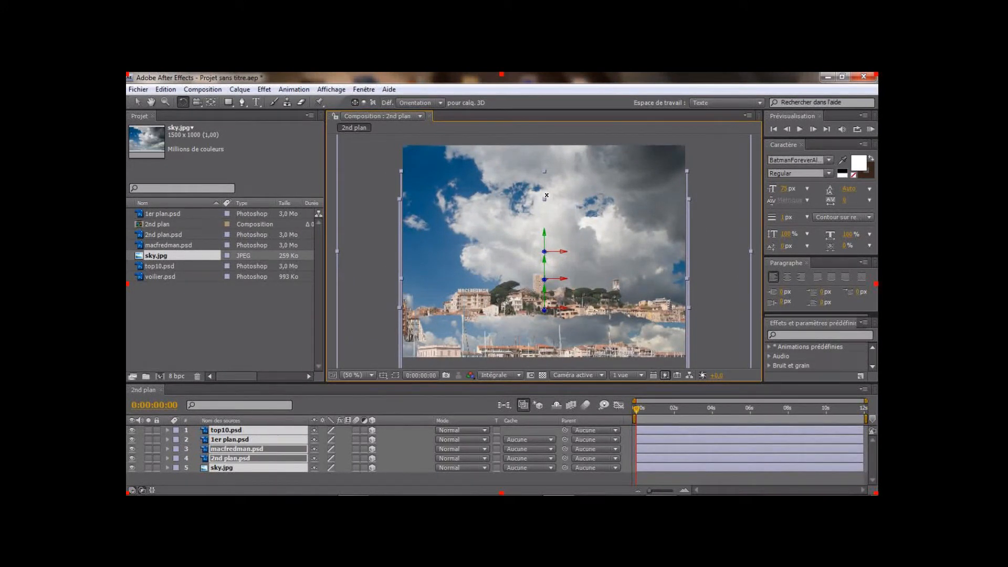
# Step: Enlarge the sky.jpg layer slightly and reposition it so it extends further beyond the composition frame
pyautogui.click(261, 467)
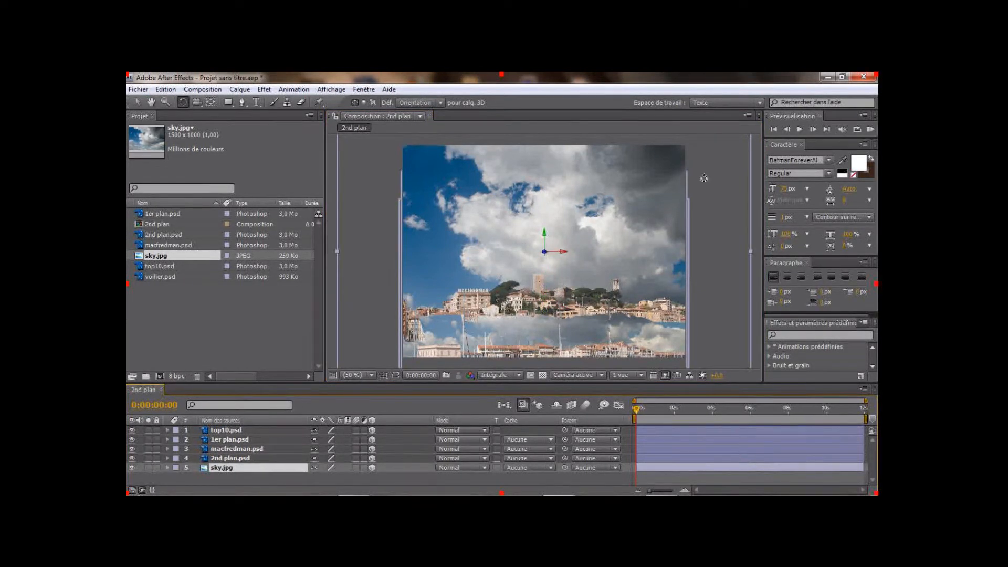
pyautogui.click(370, 375)
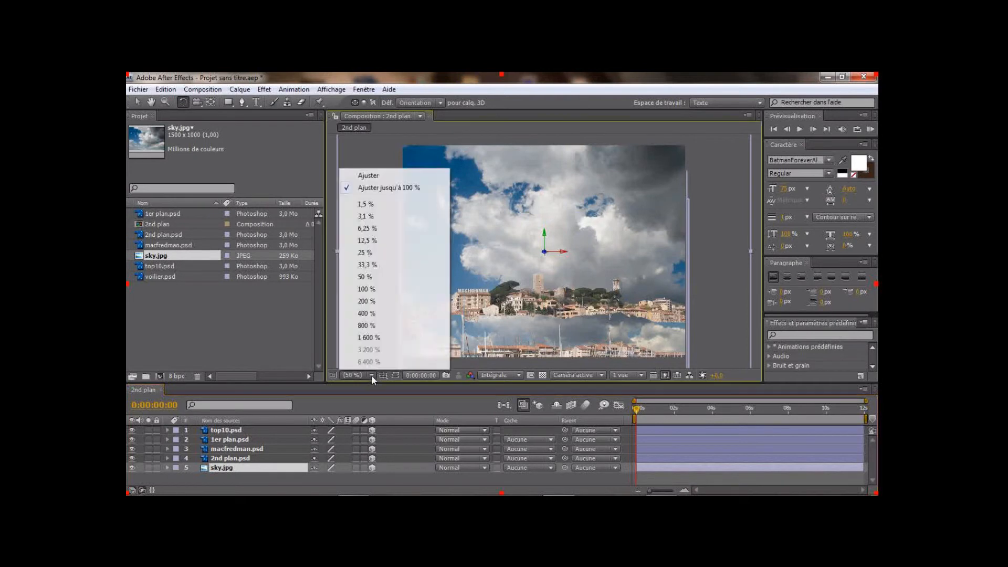
pyautogui.click(368, 252)
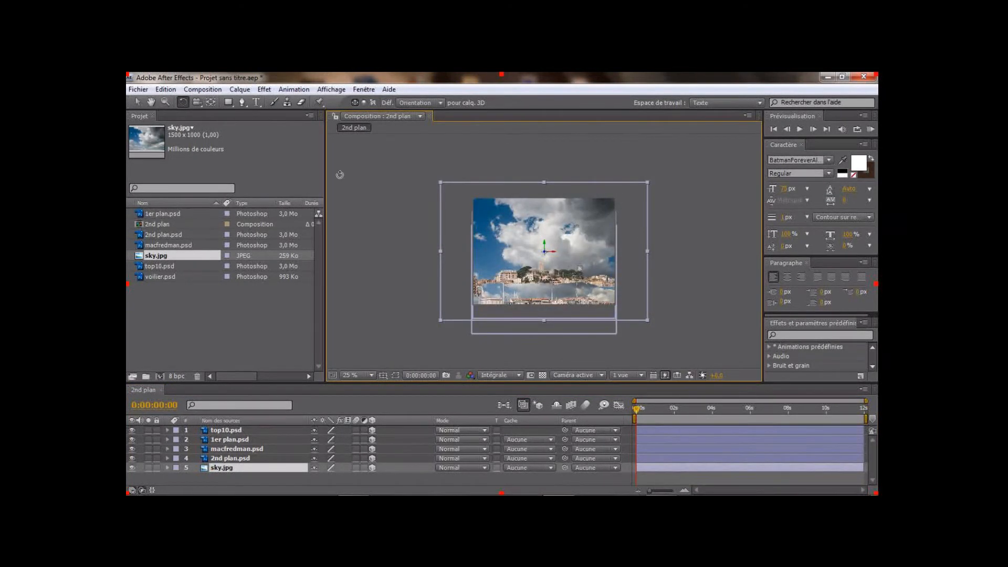
pyautogui.click(137, 102)
pyautogui.moveTo(649, 183); pyautogui.dragTo(643, 207)
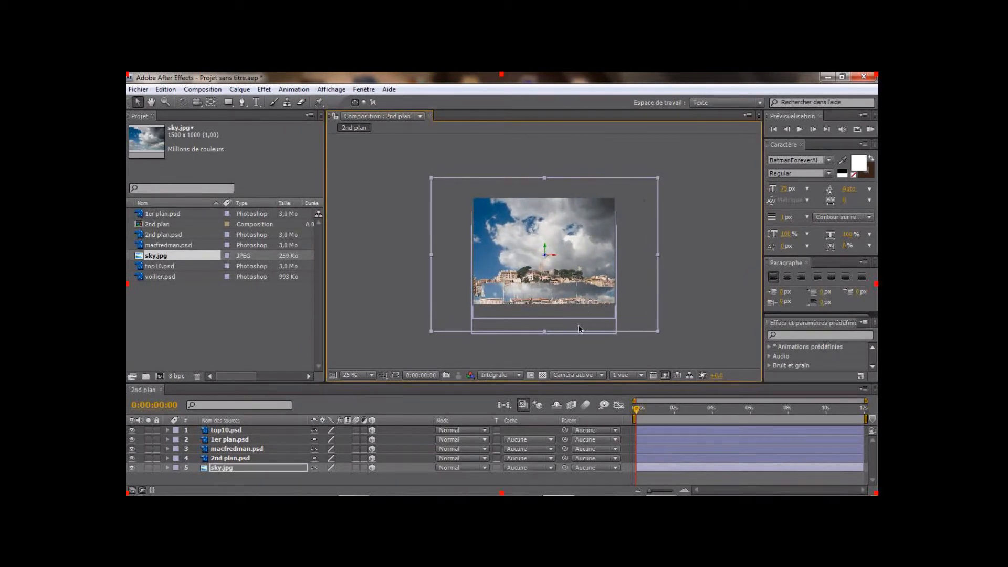
pyautogui.click(534, 348)
pyautogui.click(374, 375)
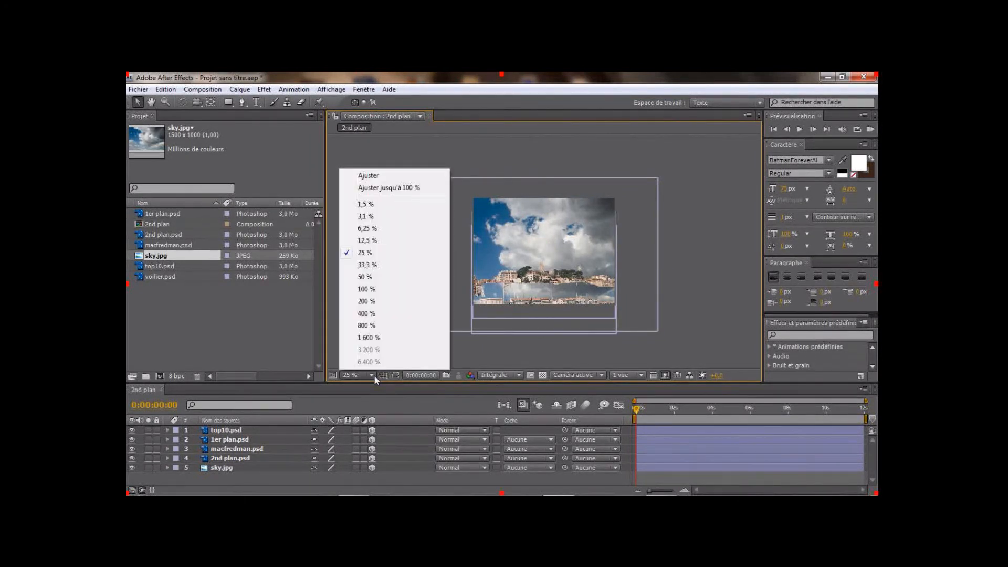
pyautogui.click(386, 285)
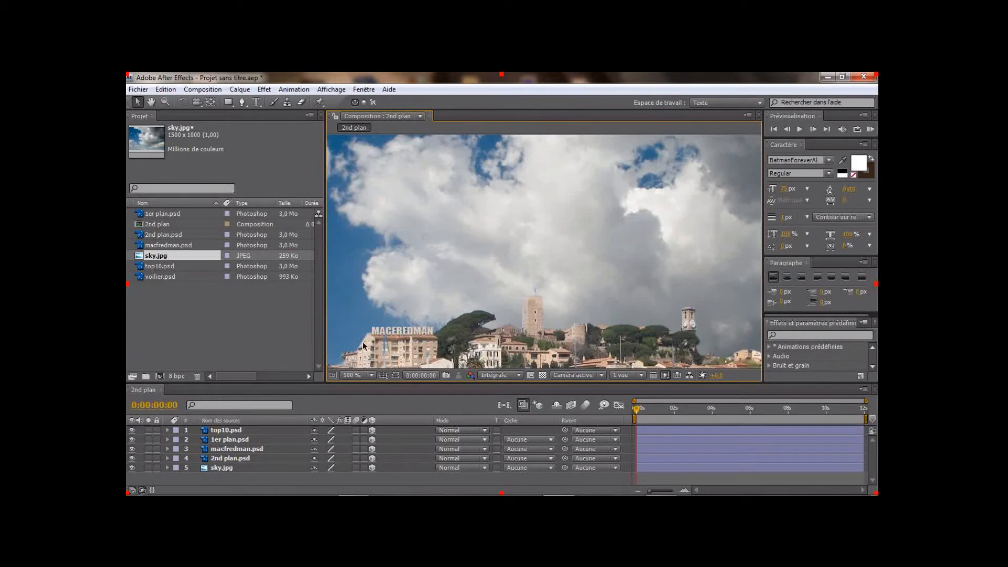
pyautogui.click(374, 374)
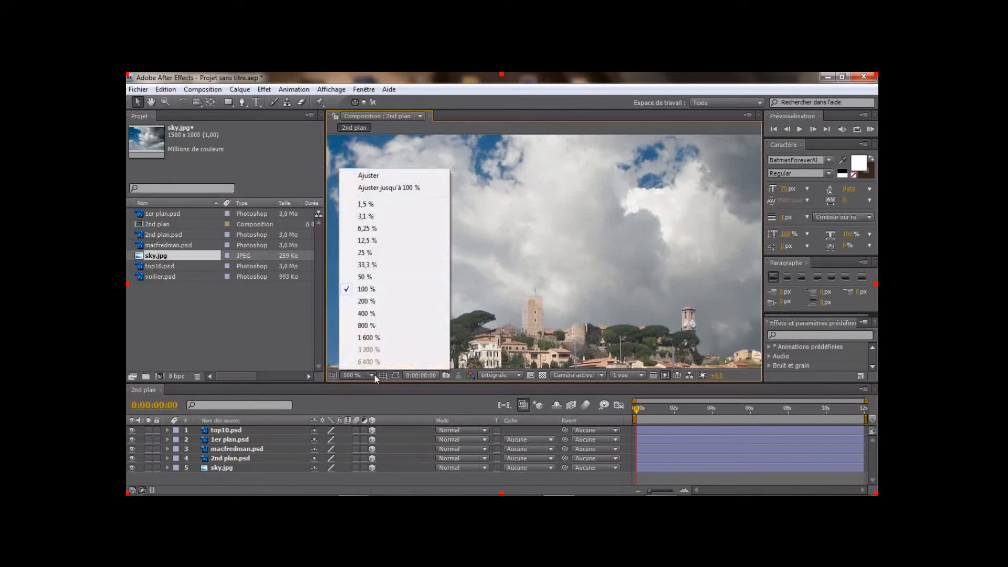
pyautogui.click(381, 189)
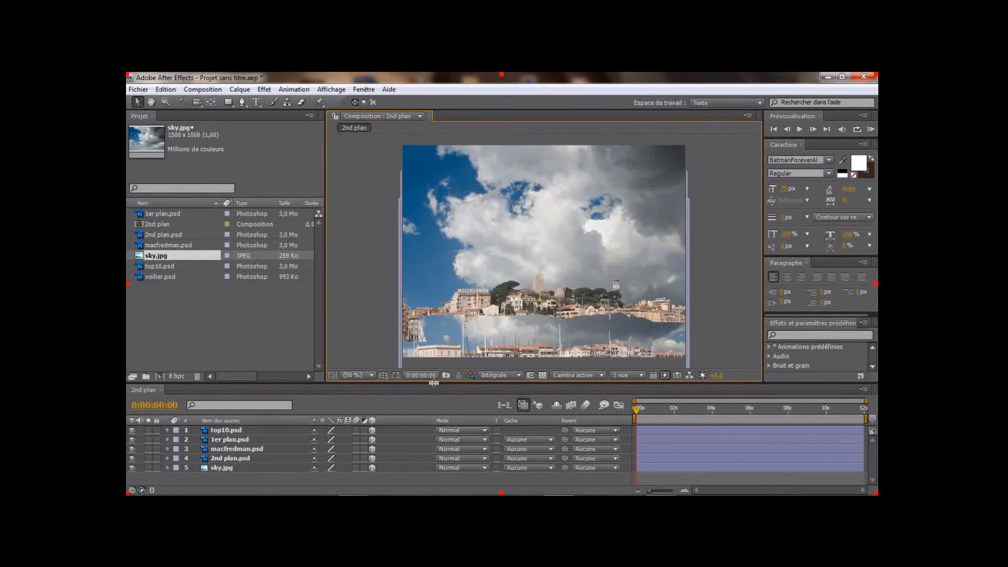
# Step: Raise the top10.psd and 1er plan.psd layers together along the Y axis until the quay fills the frame's bottom, and widen them past its sides
pyautogui.moveTo(433, 383); pyautogui.dragTo(434, 386)
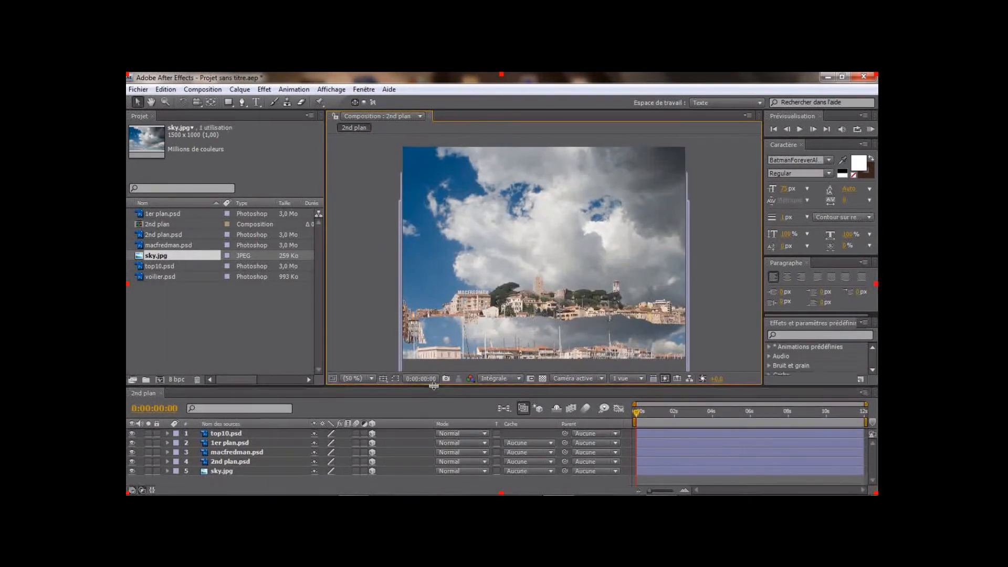
pyautogui.click(249, 433)
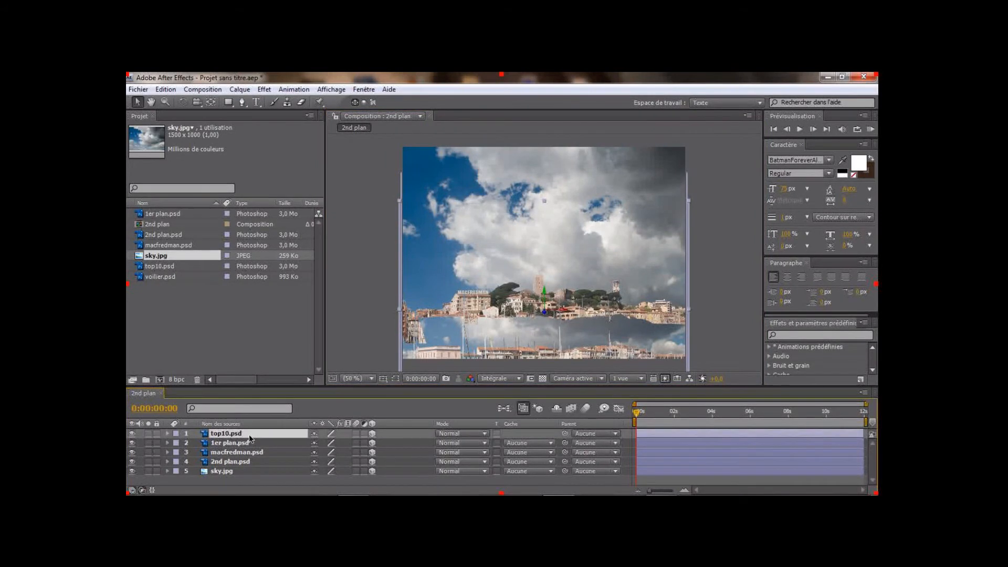
pyautogui.keyDown('shift'); pyautogui.click(248, 442); pyautogui.keyUp('shift')
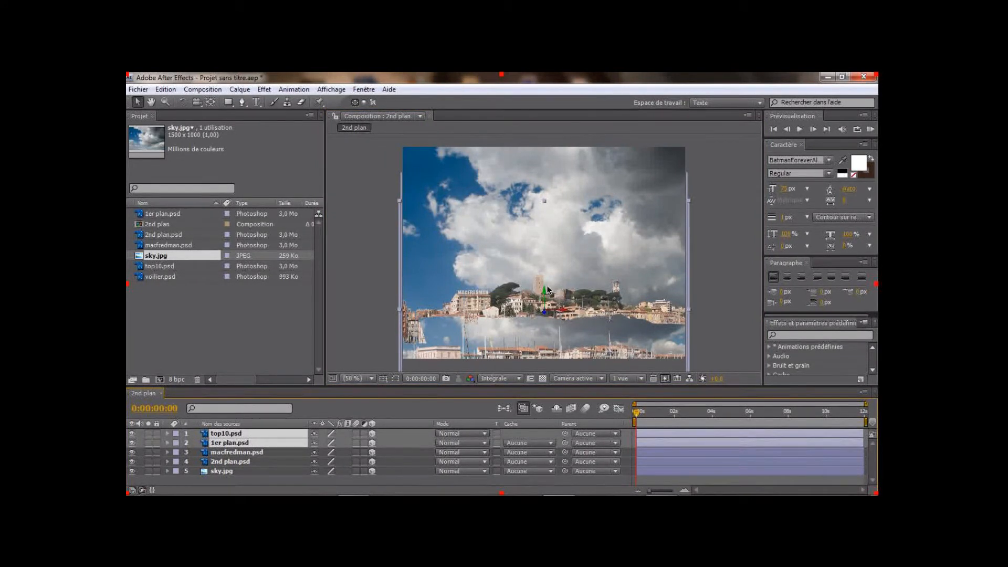
pyautogui.moveTo(547, 289); pyautogui.dragTo(543, 241)
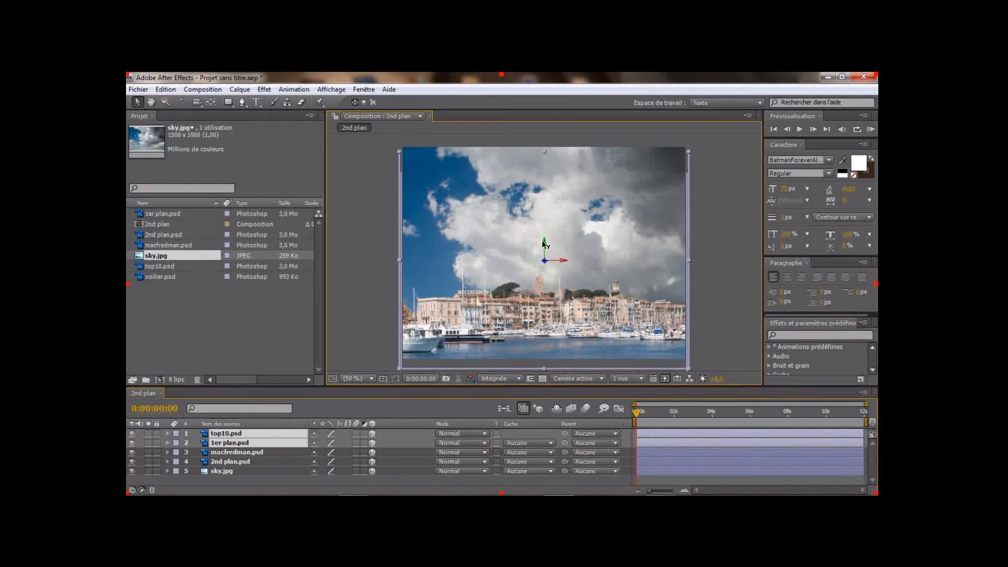
pyautogui.moveTo(543, 241); pyautogui.dragTo(543, 241)
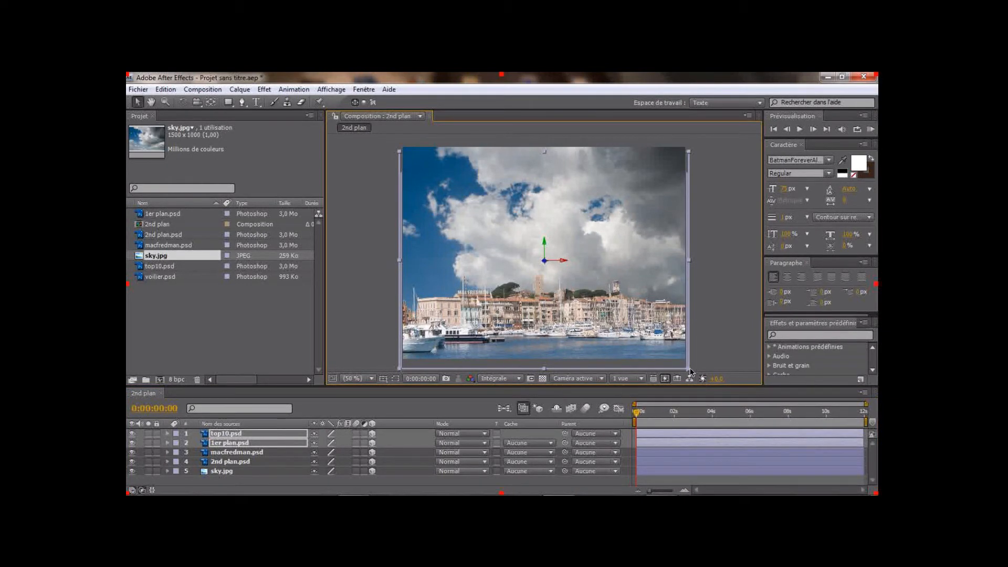
pyautogui.moveTo(689, 370); pyautogui.dragTo(706, 374)
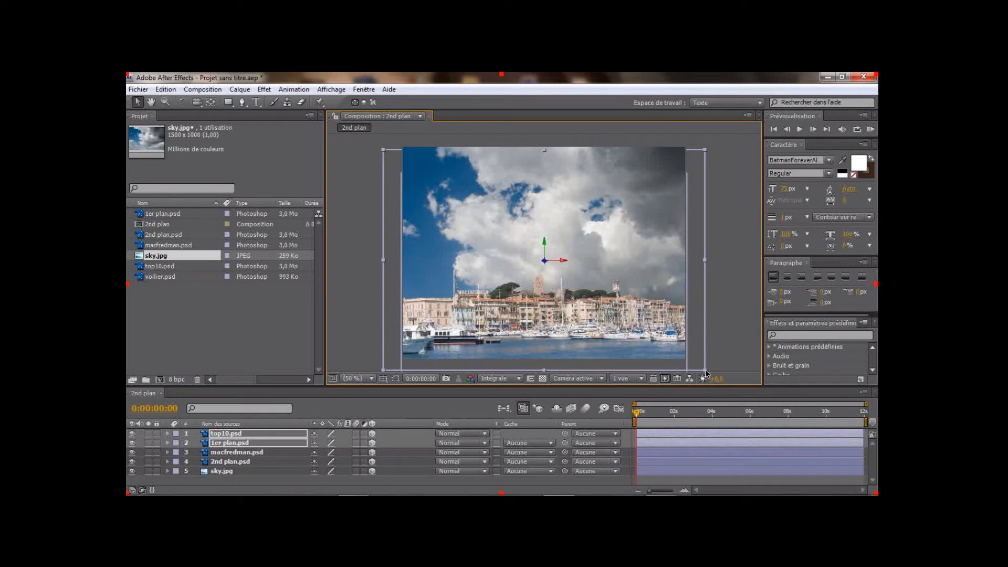
pyautogui.click(753, 310)
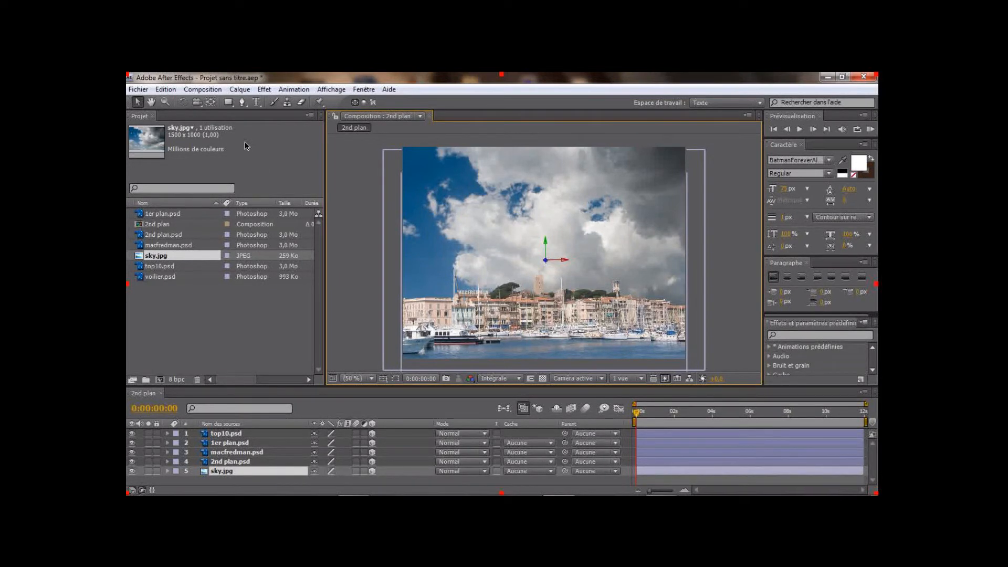
pyautogui.click(195, 104)
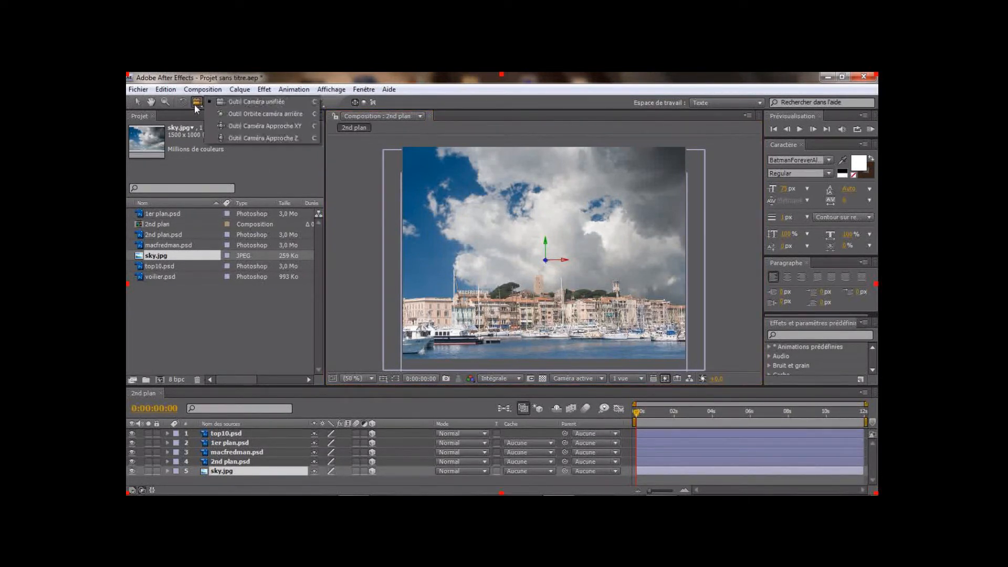
pyautogui.click(237, 103)
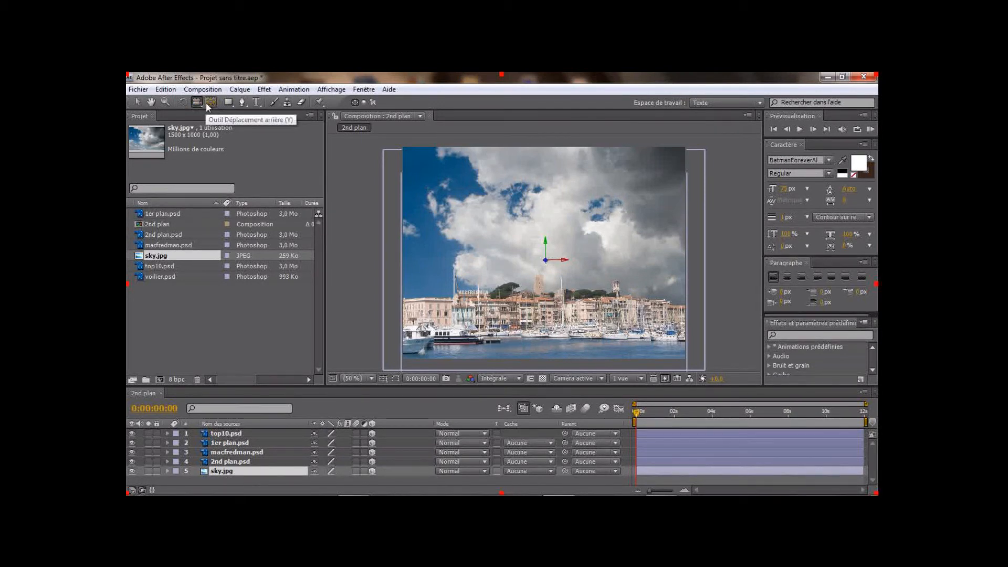
pyautogui.click(138, 103)
# Step: Add a camera layer to the composition with the default name and the Personnalisé preset
pyautogui.click(246, 90)
pyautogui.moveTo(273, 102)
pyautogui.click(469, 138)
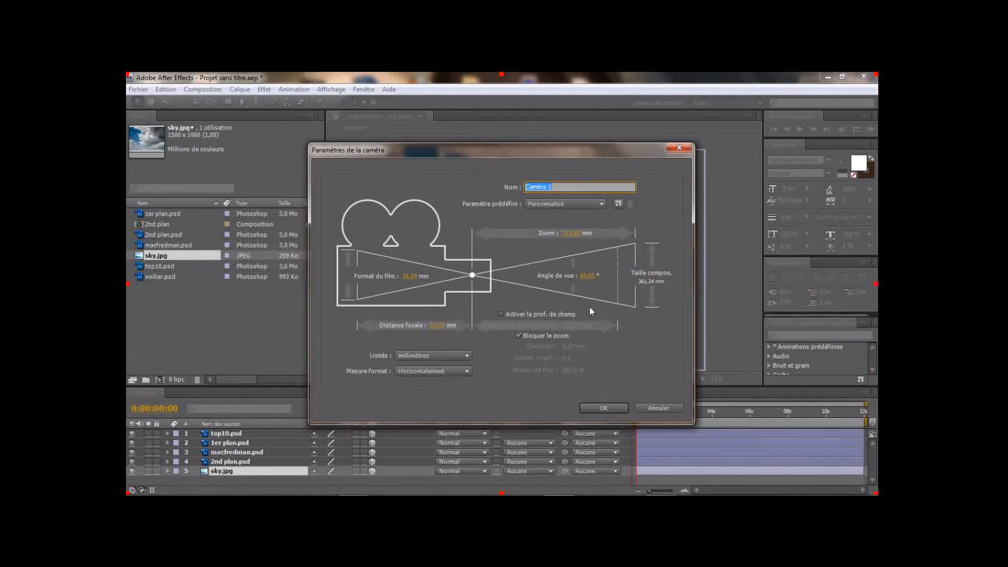
pyautogui.click(601, 405)
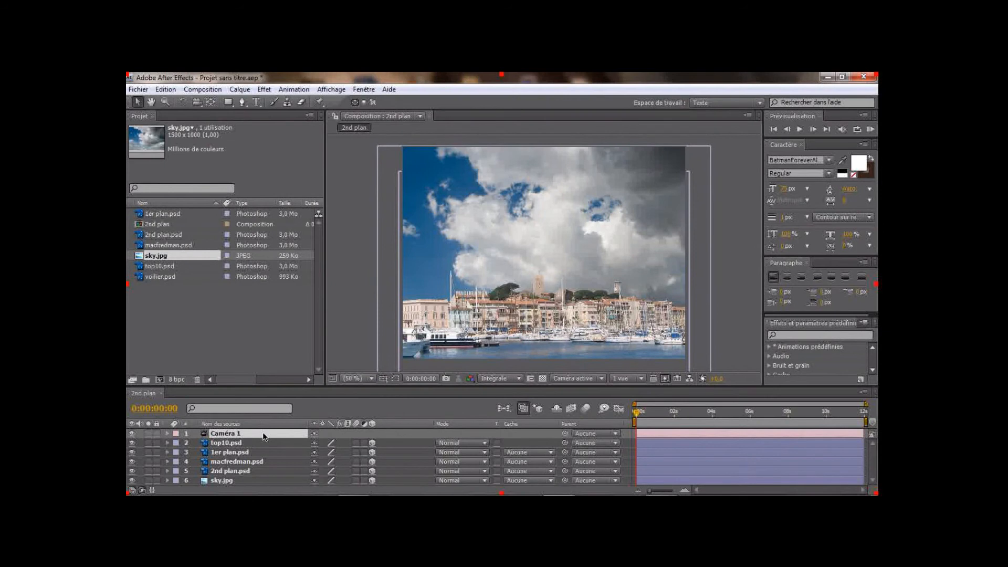
# Step: Dolly the camera forward with the Track Z Camera tool so the harbour appears slightly closer
pyautogui.click(203, 104)
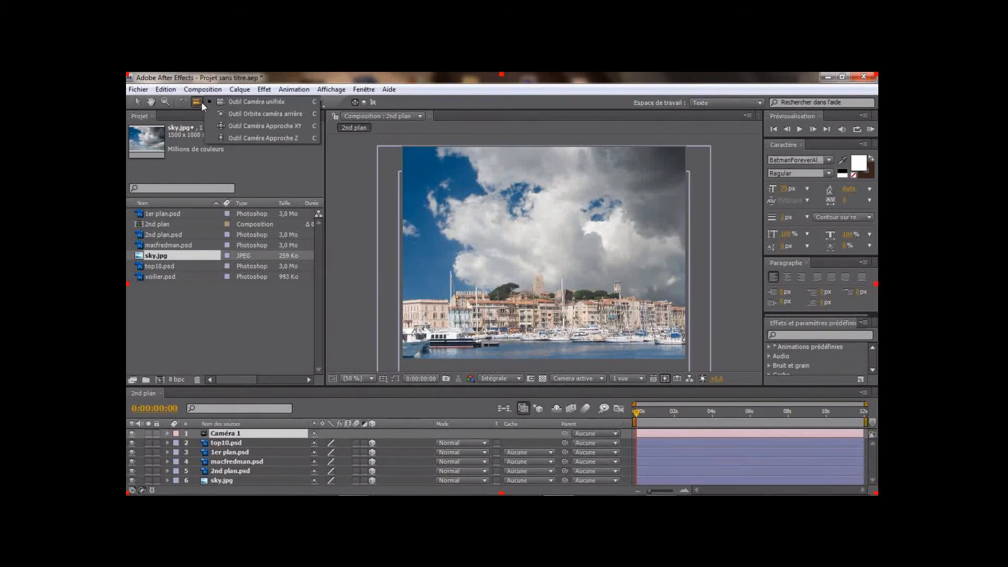
pyautogui.click(229, 137)
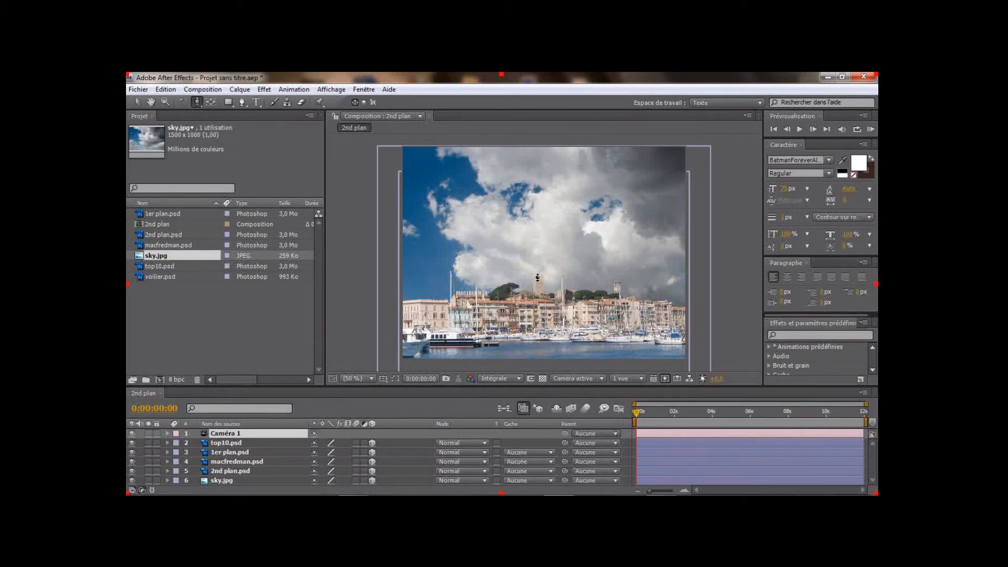
pyautogui.moveTo(538, 277); pyautogui.dragTo(539, 271)
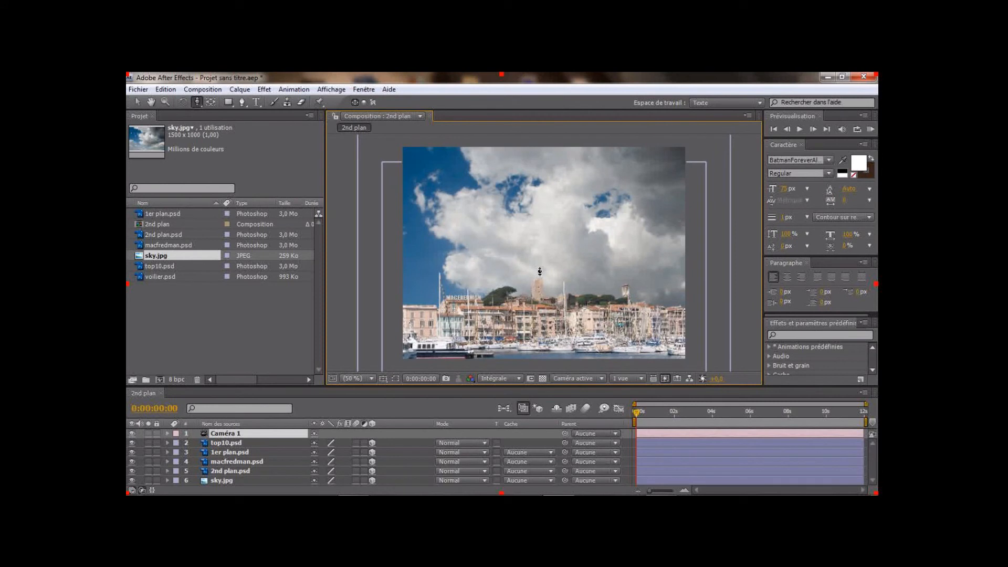
pyautogui.moveTo(539, 271); pyautogui.dragTo(540, 267)
# Step: Shift the camera slightly sideways with the Track XY Camera tool and set a Position keyframe for it at 0:00:00:00
pyautogui.click(262, 433)
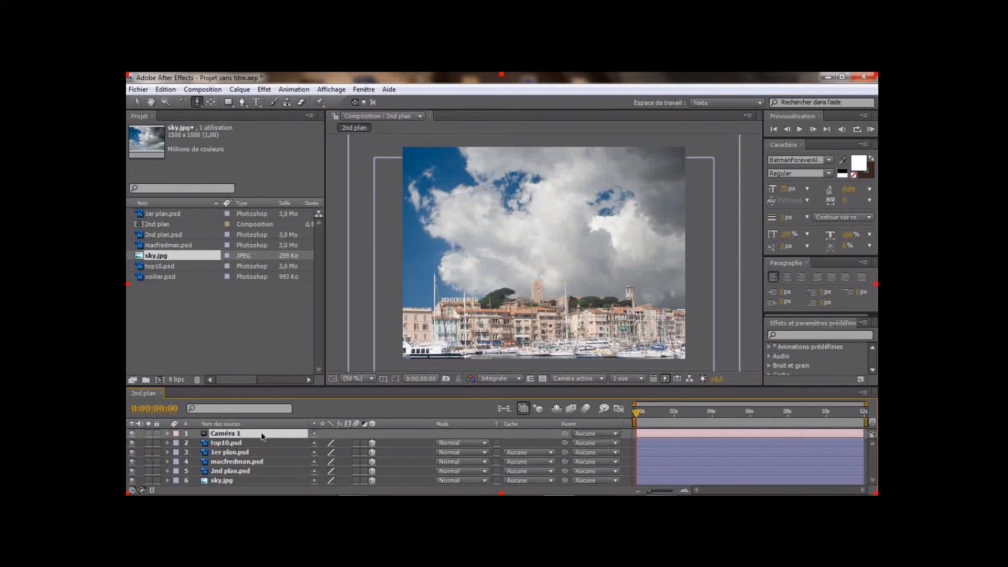
pyautogui.moveTo(201, 102); pyautogui.dragTo(229, 124)
pyautogui.moveTo(443, 264); pyautogui.dragTo(427, 263)
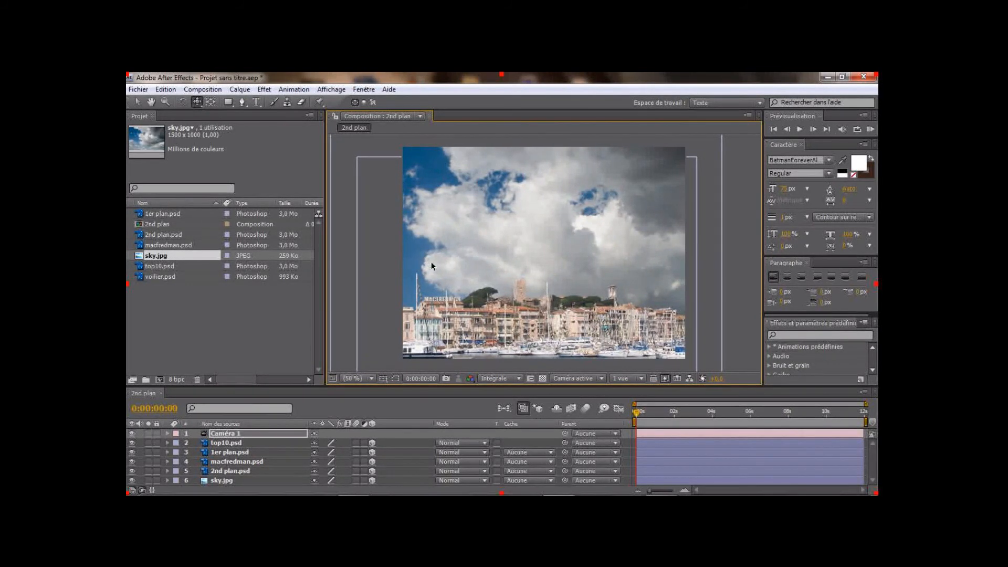
pyautogui.click(287, 437)
pyautogui.hotkey('alt', 'shift', 'p')
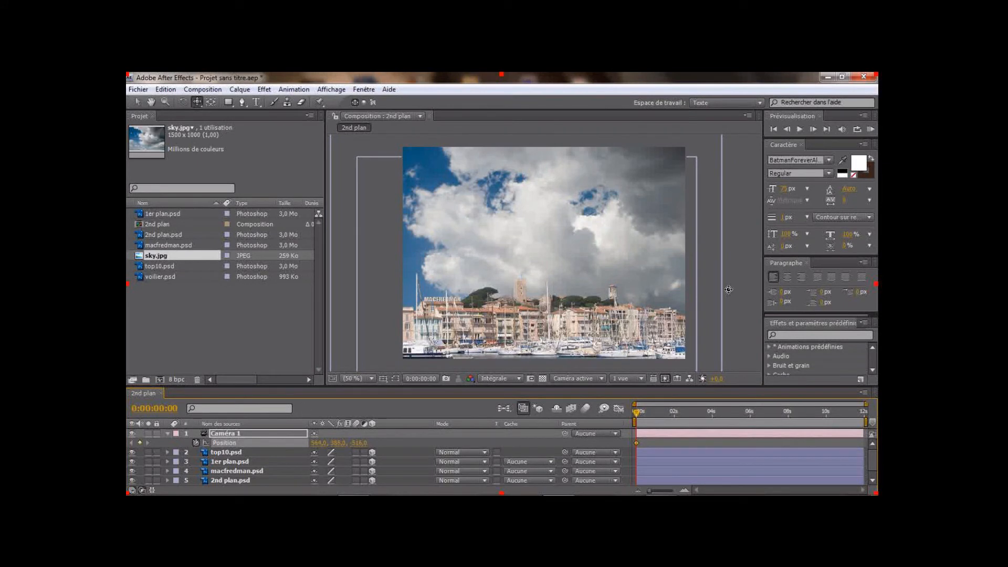
# Step: Preview the composition, park the current time at 0:00:04:01 and orbit the camera slightly there to add a second Position keyframe
pyautogui.click(800, 129)
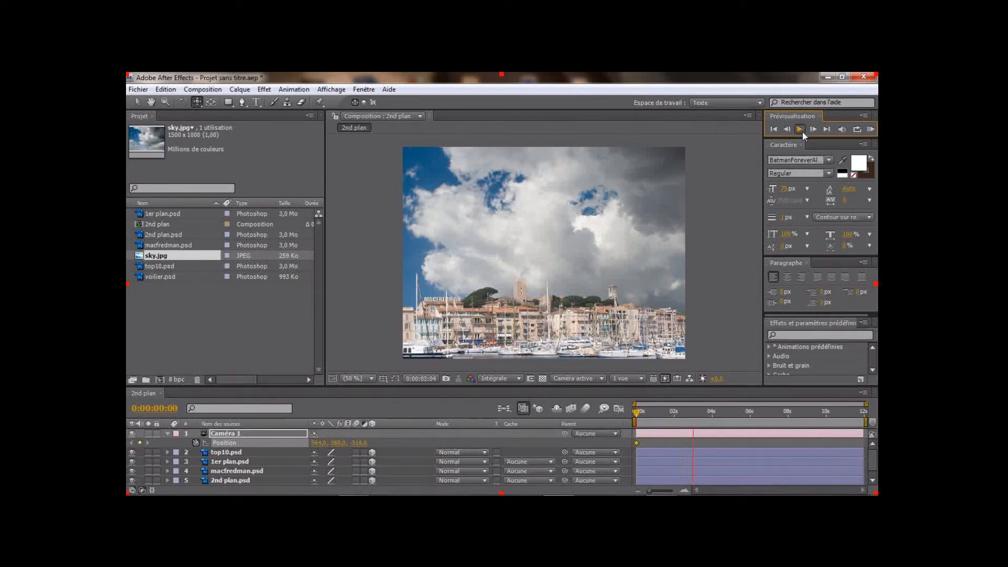
pyautogui.click(800, 130)
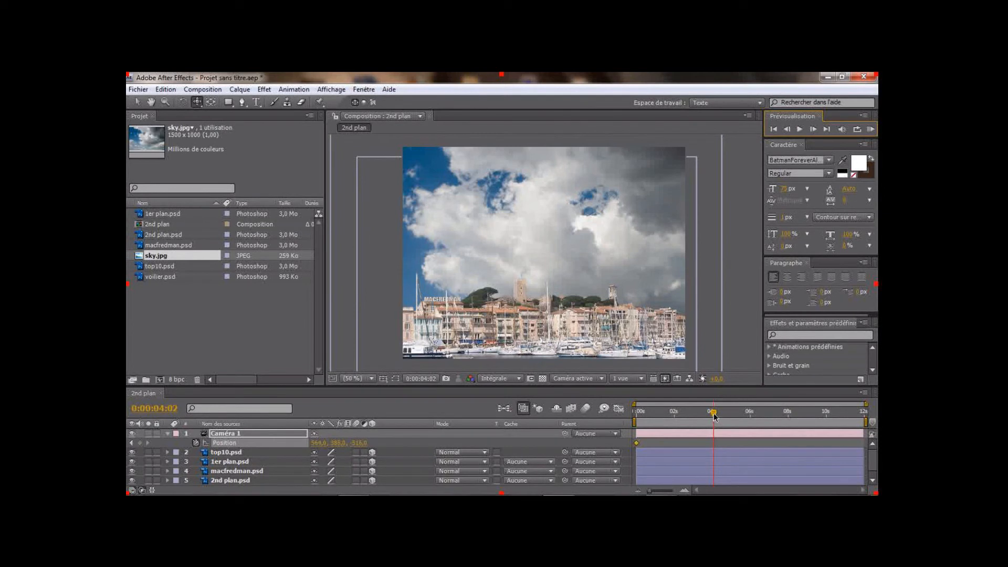
pyautogui.moveTo(714, 415); pyautogui.dragTo(714, 416)
pyautogui.click(713, 417)
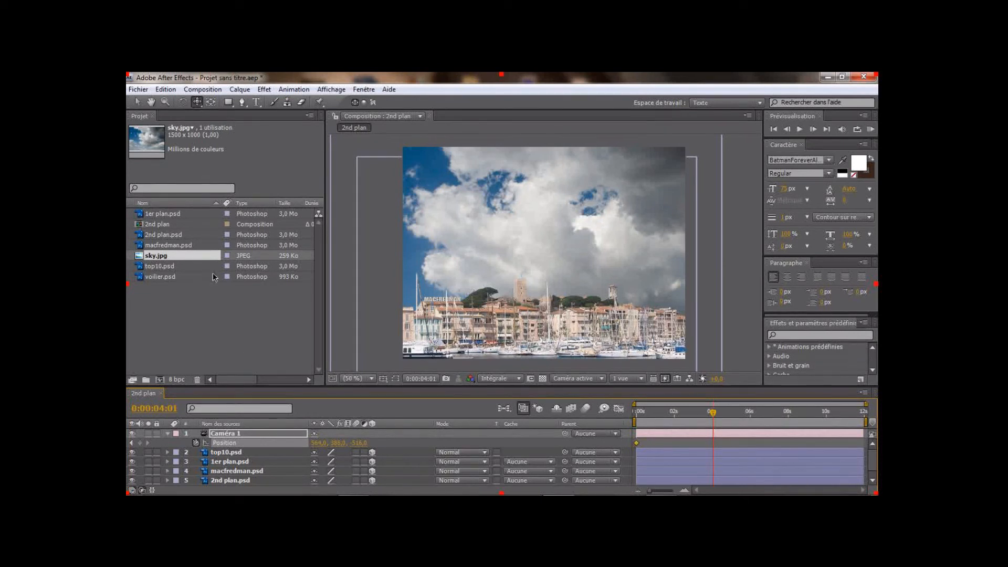
pyautogui.click(197, 102)
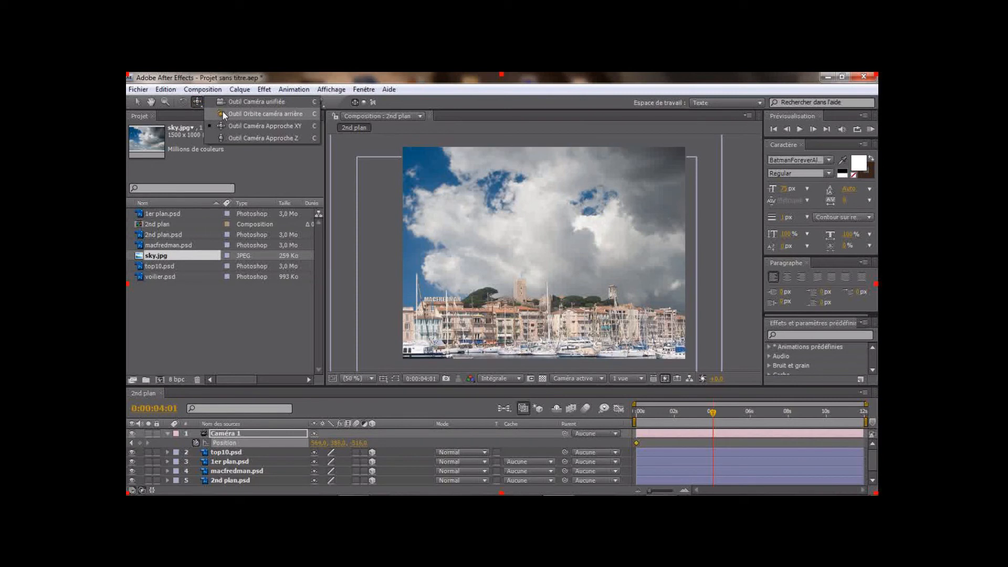
pyautogui.click(223, 113)
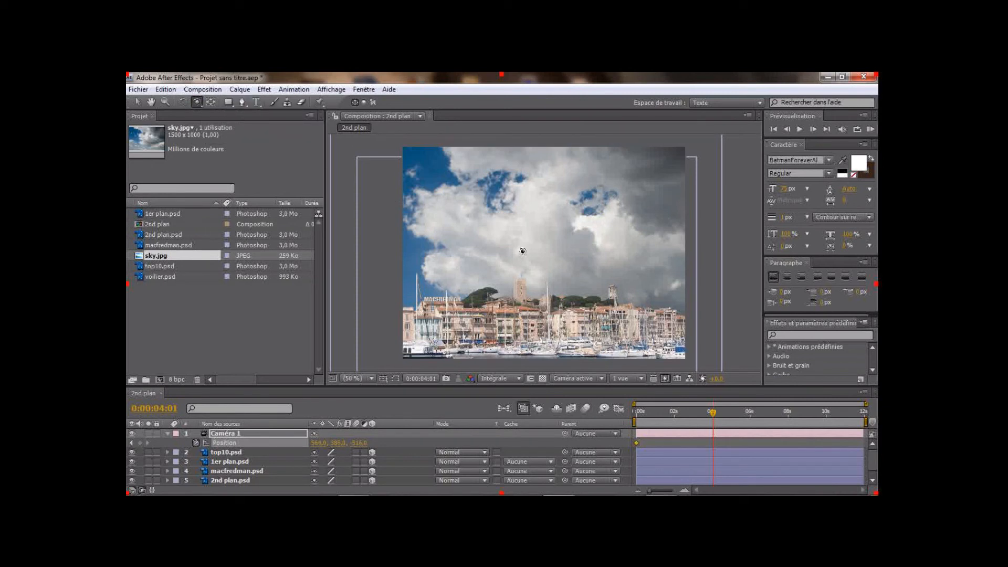
pyautogui.click(199, 100)
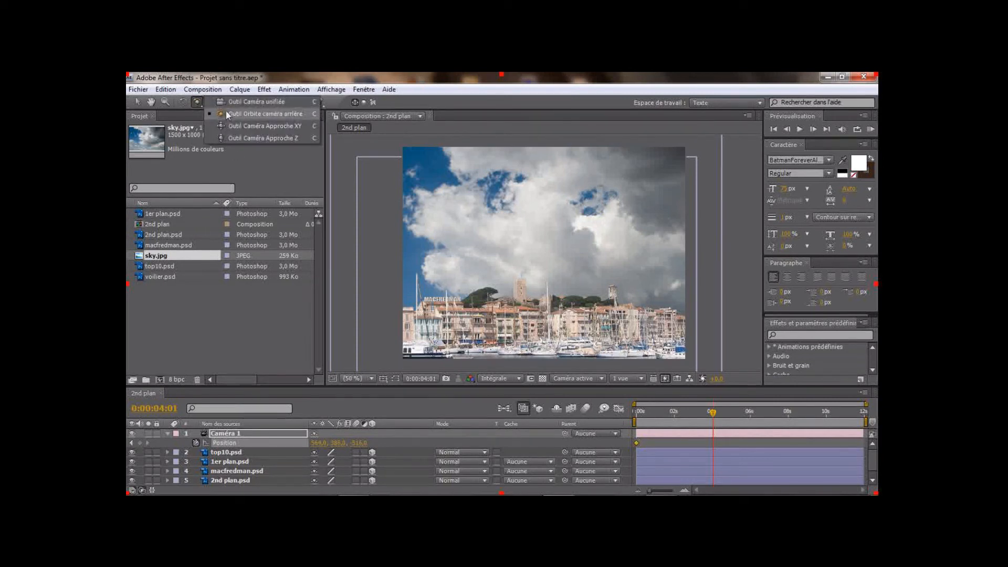
pyautogui.click(228, 113)
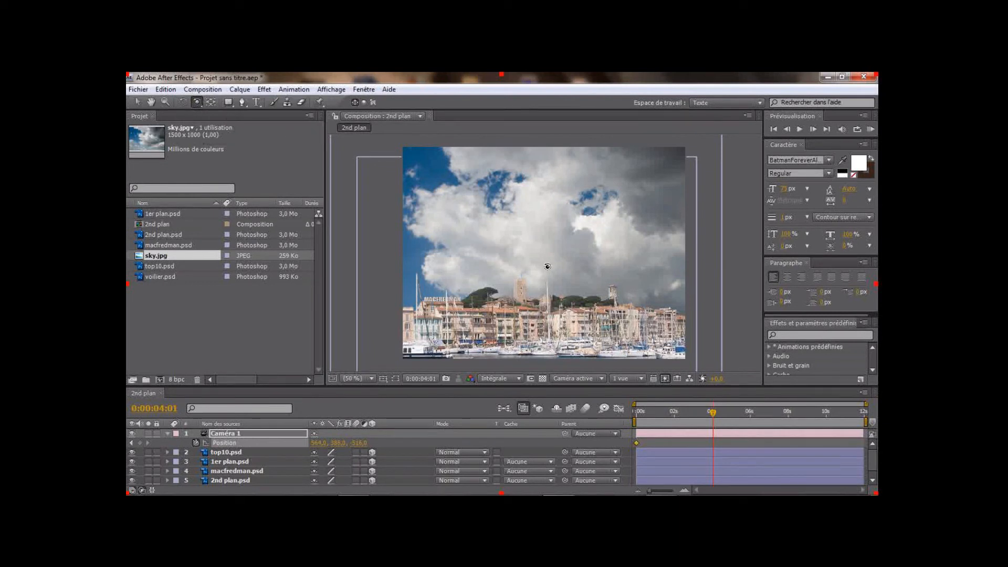
pyautogui.moveTo(543, 267); pyautogui.dragTo(538, 270)
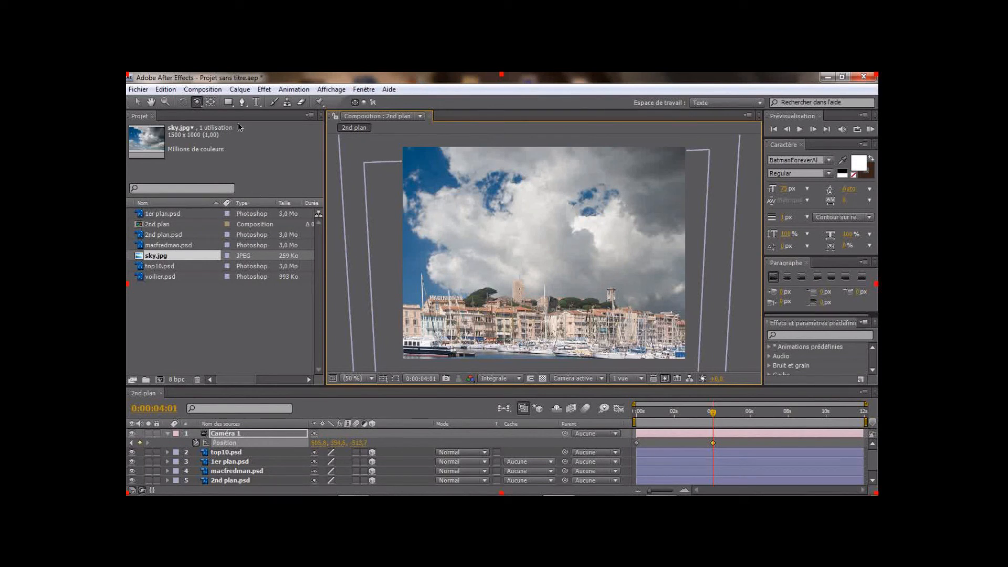
# Step: At 0:00:04:01, dolly the camera closer to the buildings with Track Z and fine-tune its framing with Track XY
pyautogui.click(197, 102)
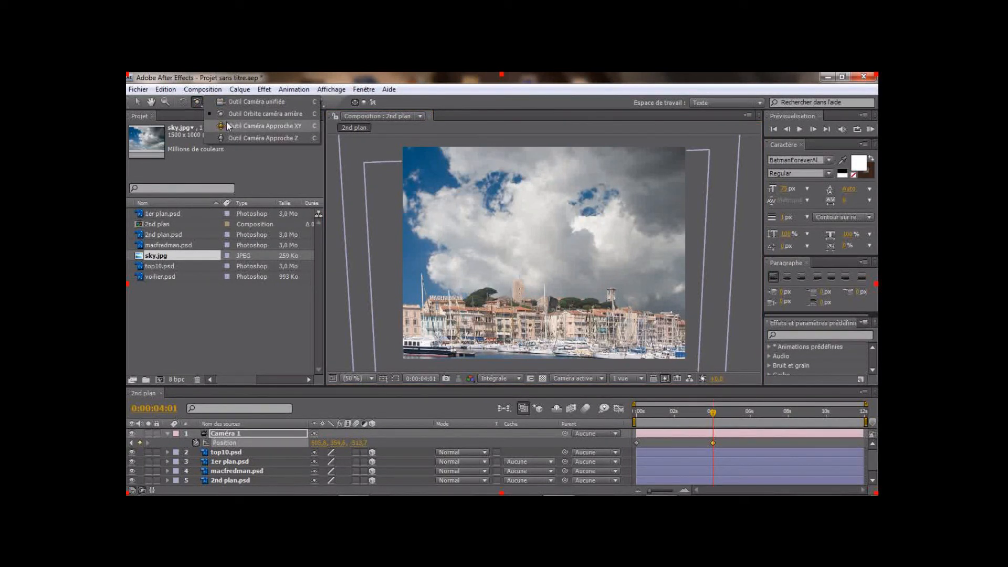
pyautogui.click(227, 138)
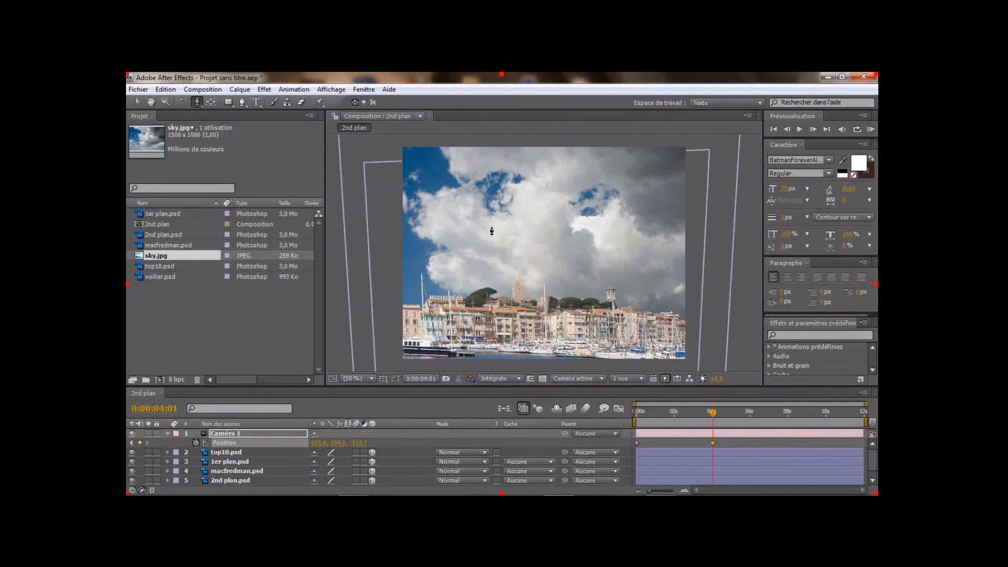
pyautogui.moveTo(492, 231)
pyautogui.mouseDown()
pyautogui.moveTo(503, 220)
pyautogui.moveTo(500, 231)
pyautogui.mouseUp()
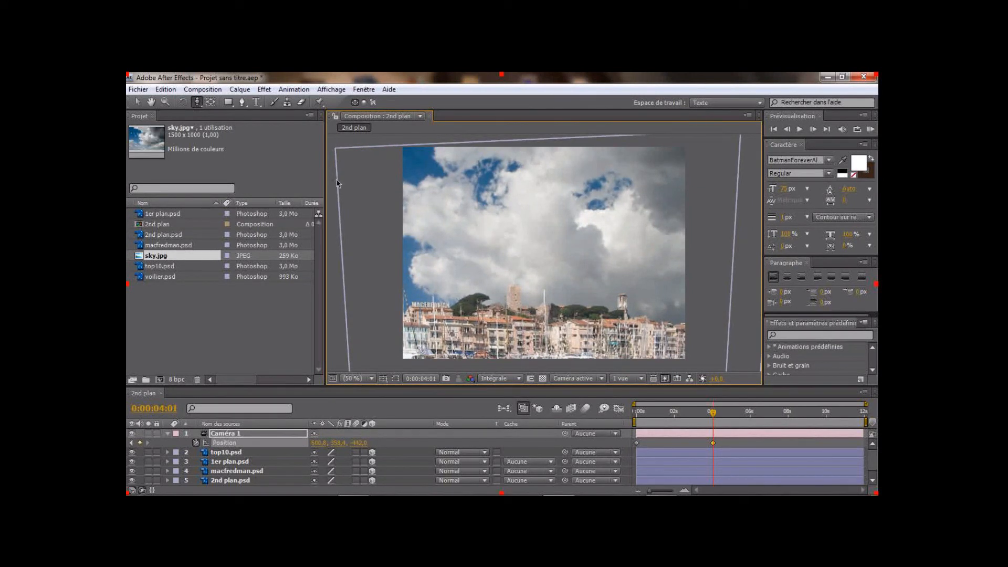
pyautogui.click(196, 102)
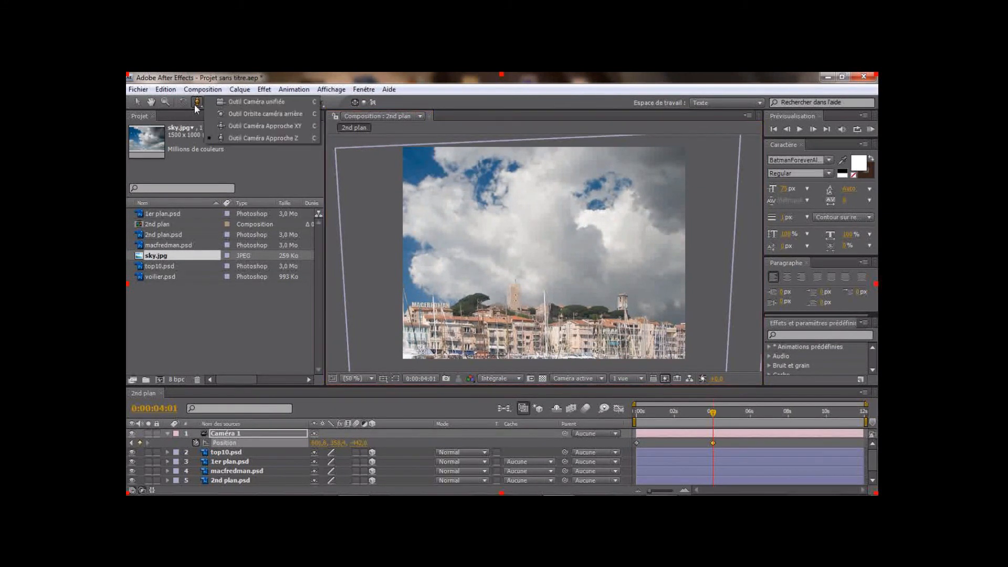
pyautogui.click(231, 124)
pyautogui.moveTo(447, 239)
pyautogui.mouseDown()
pyautogui.moveTo(448, 226)
pyautogui.moveTo(448, 243)
pyautogui.mouseUp()
pyautogui.press('v')
pyautogui.click(338, 246)
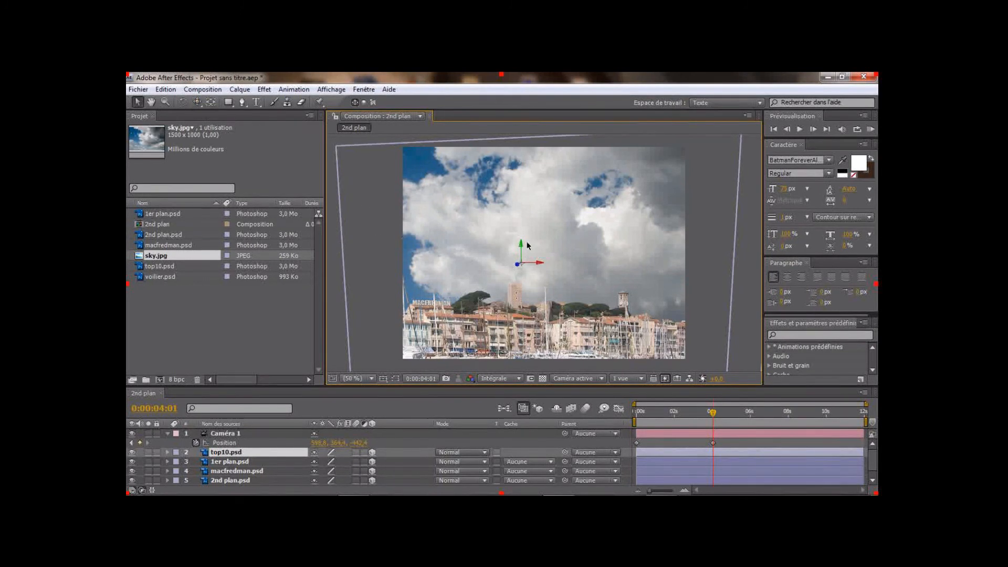
# Step: Try orbiting the camera much further at 0:00:04:01 so the harbour view tilts, and undo that orbit
pyautogui.click(235, 435)
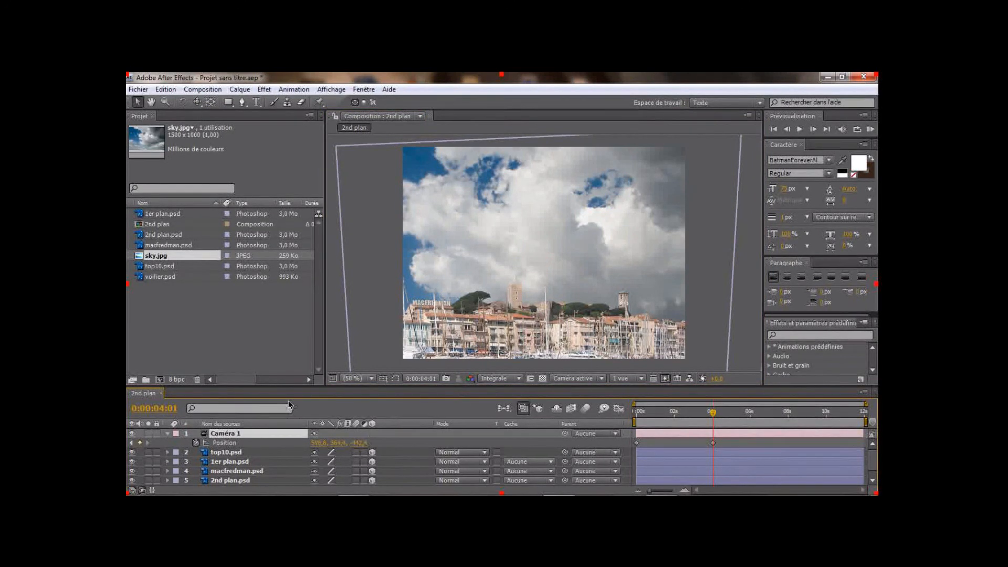
pyautogui.moveTo(196, 103); pyautogui.dragTo(219, 110)
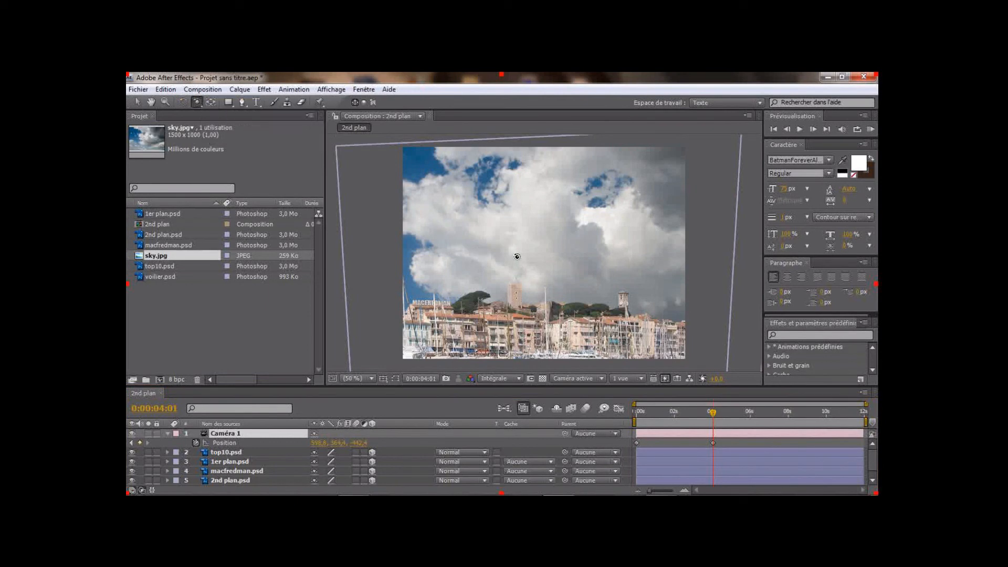
pyautogui.moveTo(517, 256); pyautogui.dragTo(480, 278)
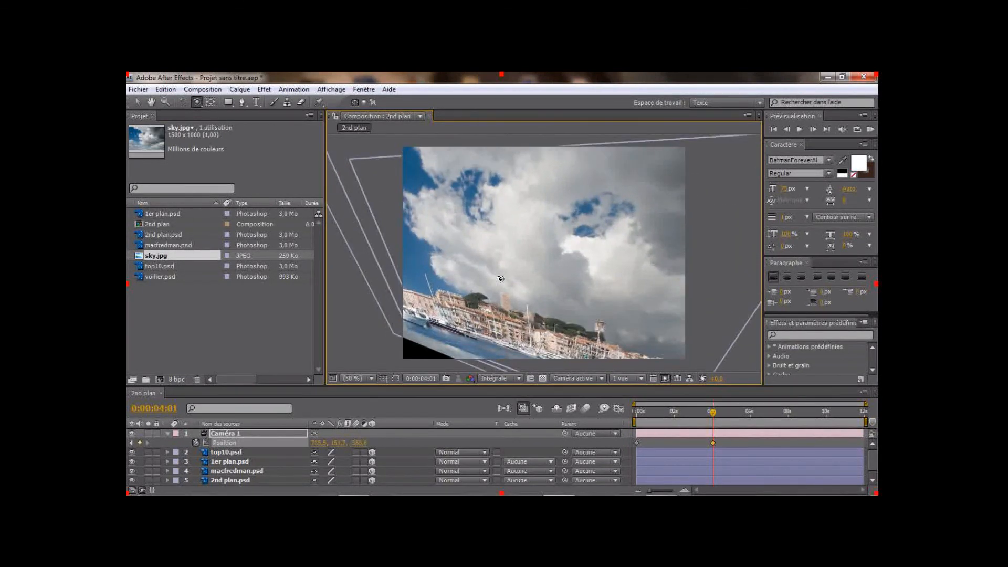
pyautogui.click(166, 90)
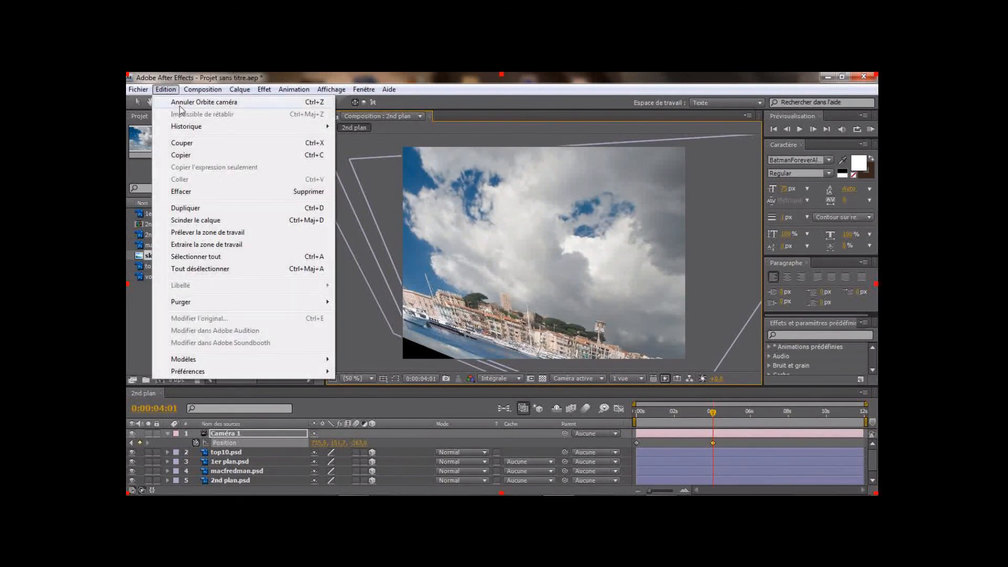
pyautogui.click(220, 102)
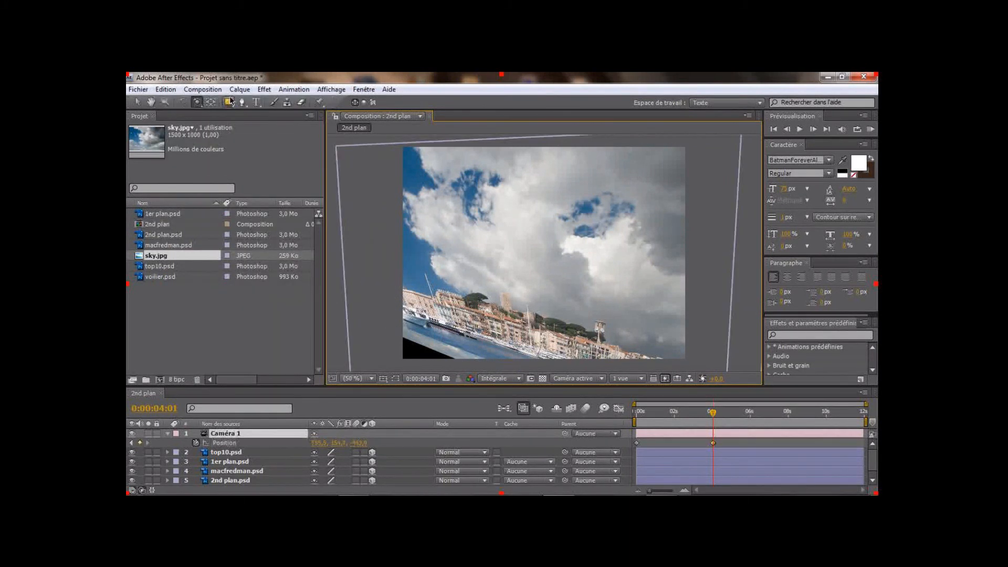